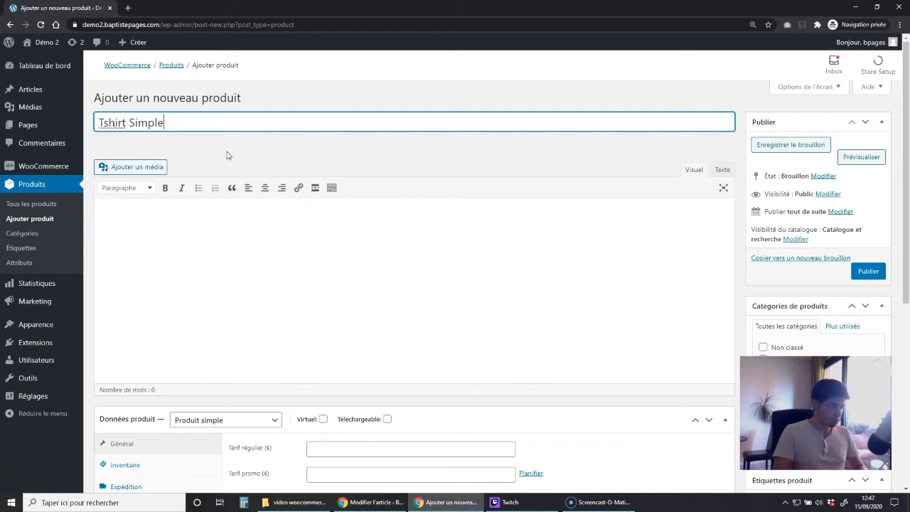
# Complete the product title so it reads "Tshirt Simple Taille Unique".
pyautogui.write('Taille Unique')
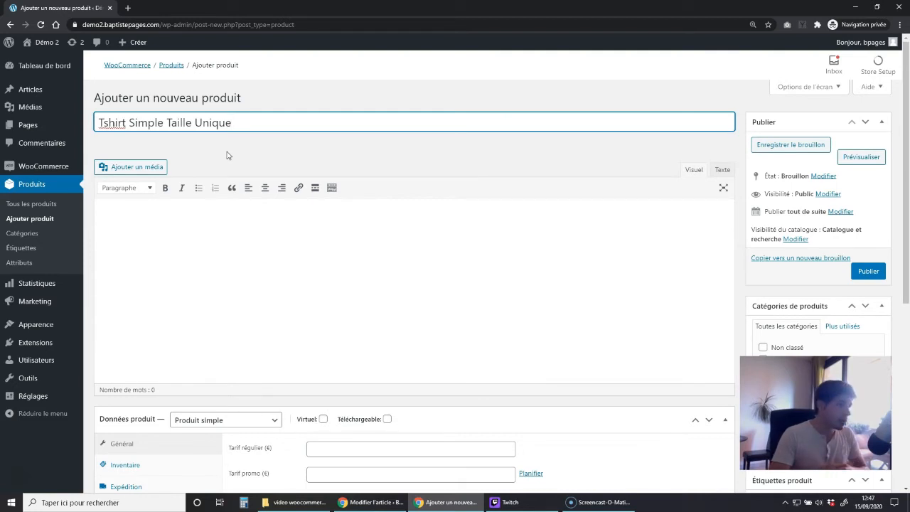
pyautogui.tripleClick(204, 122)
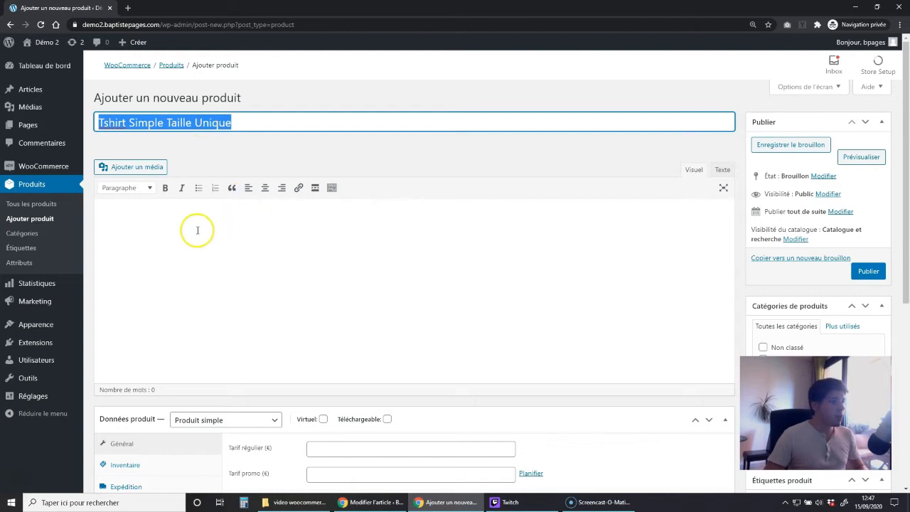
# Write "Ce tishirt est en coton. Il est agréable à porter." as the start of the main product description.
pyautogui.click(145, 213)
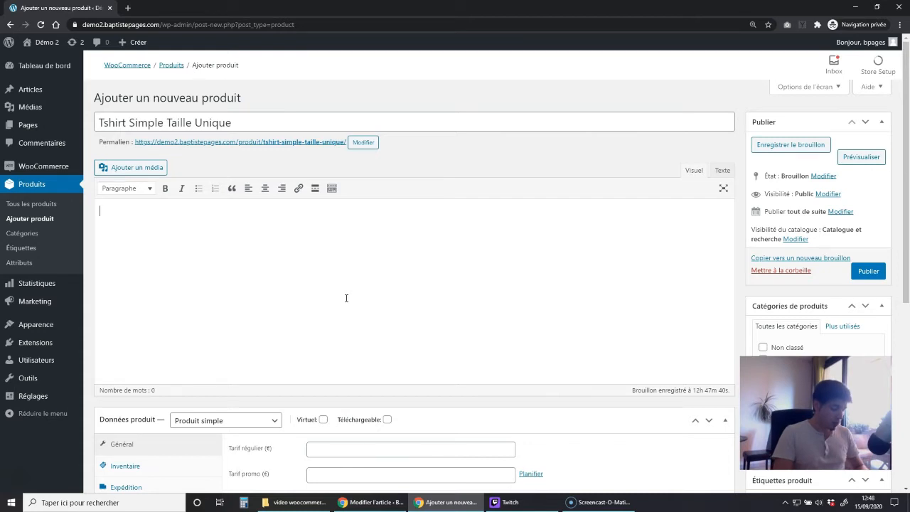
pyautogui.write('Ce tis')
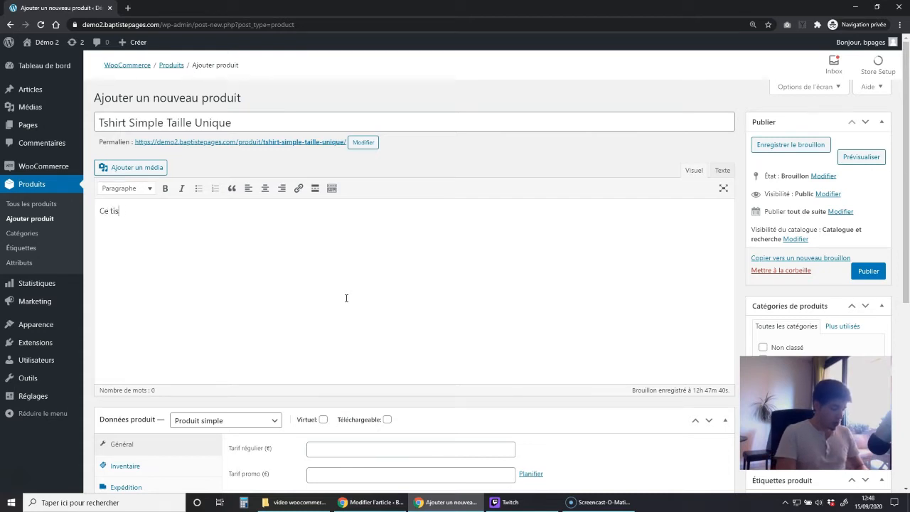
pyautogui.write('hirt est en cotno')
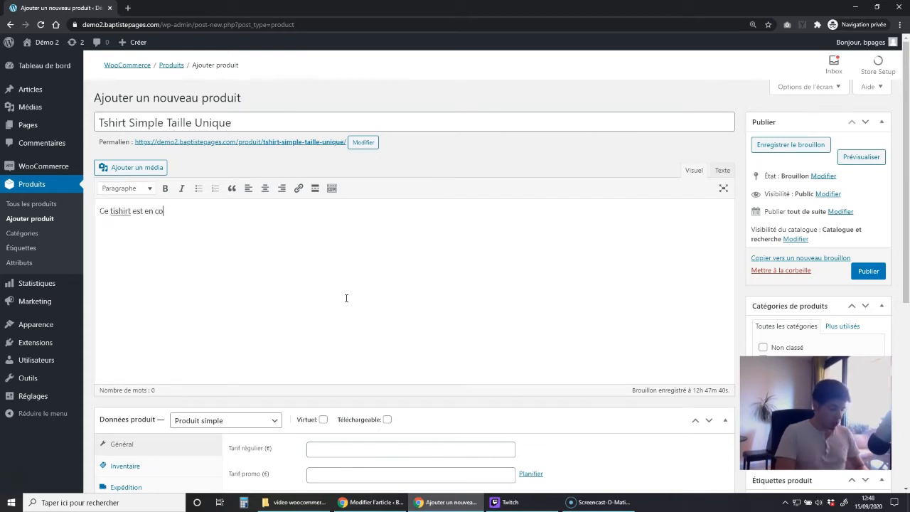
pyautogui.press('BackSpace')
pyautogui.press('BackSpace')
pyautogui.write('on')
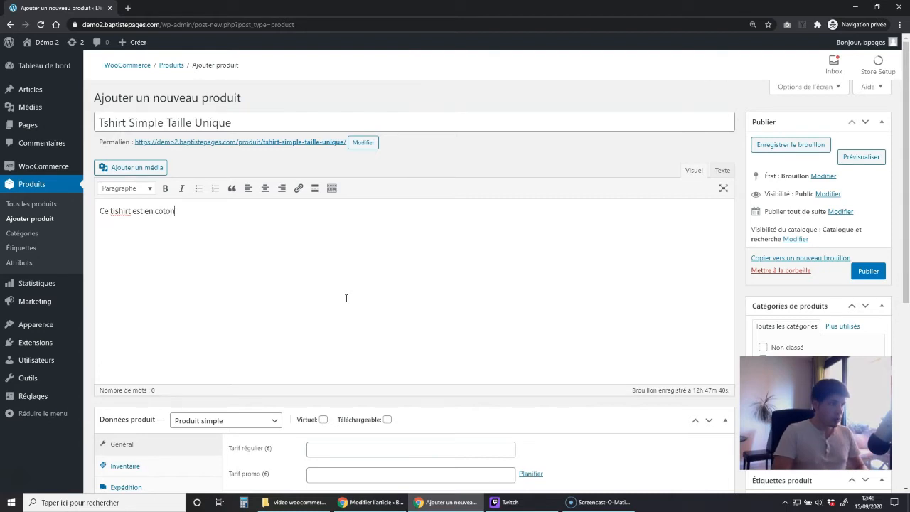
pyautogui.write('. Il est agr')
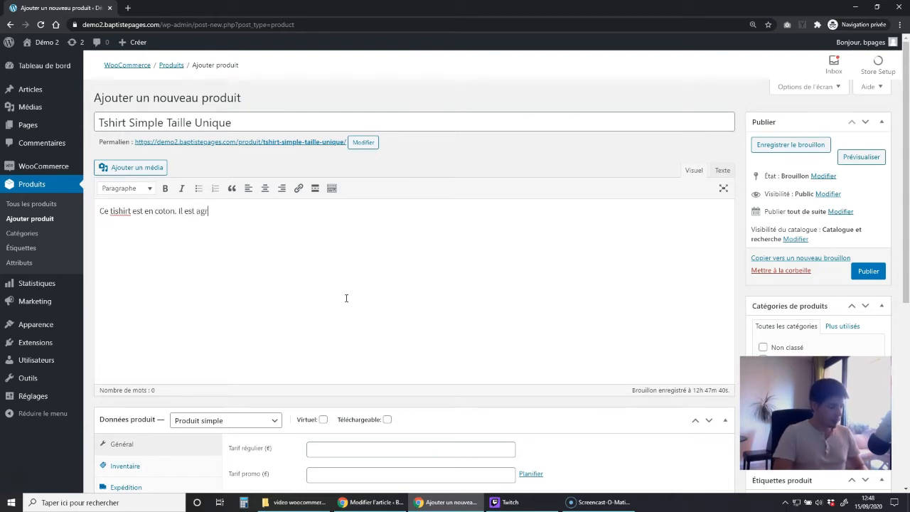
pyautogui.write('"able à porté.')
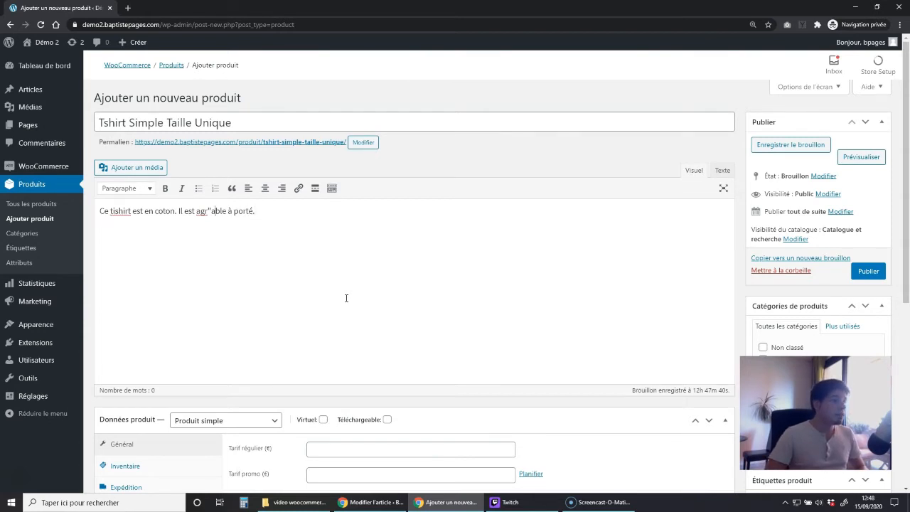
# Copy a generated placeholder paragraph, append it to the description's first paragraph and paste it again as a second paragraph.
pyautogui.click(801, 25)
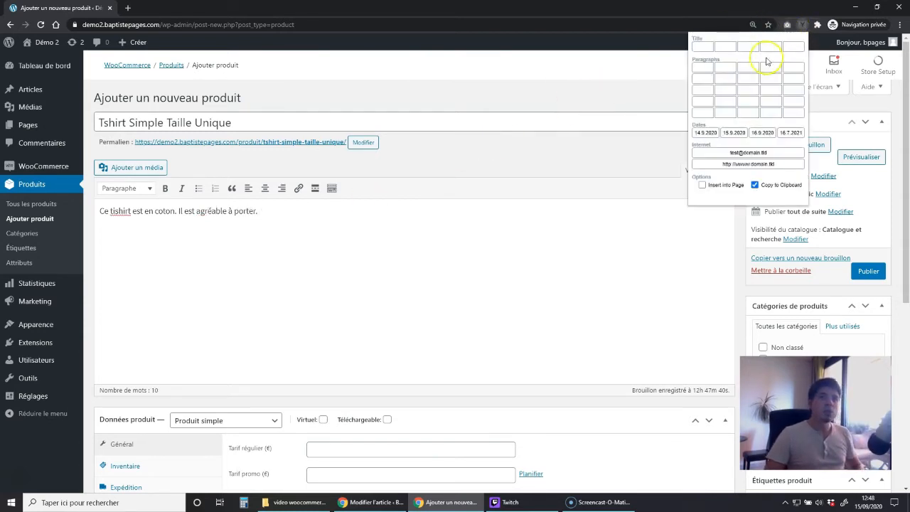
pyautogui.click(794, 67)
pyautogui.click(437, 209)
pyautogui.write('Donec mi odio, faucibus at, scelerisque quis, convallis in, nisi. In hac habitasse platea dictumst. Nulla sit amet est. Nullam vel sem. Suspendisse pulvinar, augue ac venenatis condimentum, sem libero volutpat nibh, nec pellentesque velit pede quis nunc.')
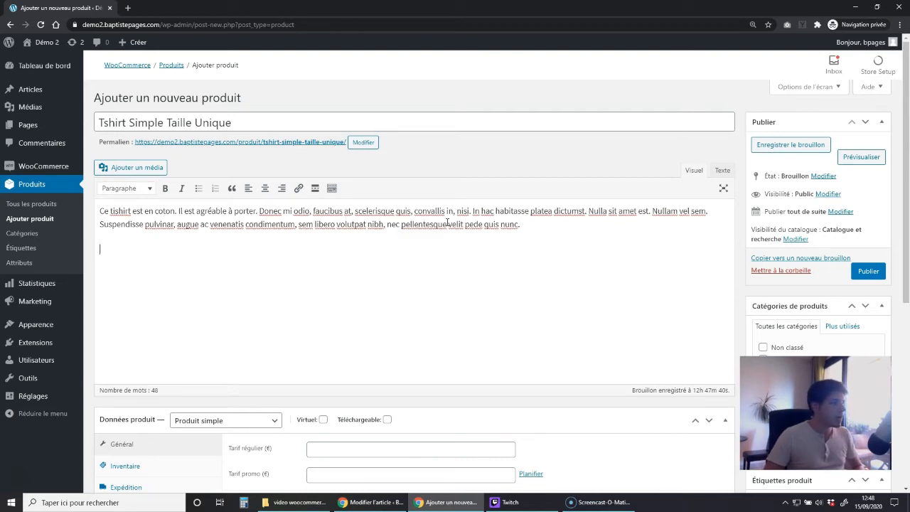
pyautogui.write('Donec mi odio, faucibus at, scelerisque quis, convallis in, nisi. In hac habitasse platea dictumst. Nulla sit amet est. Nullam vel sem. Suspendisse pulvinar, augue ac venenatis condimentum, sem libero volutpat nibh, nec pellentesque velit pede quis nunc.')
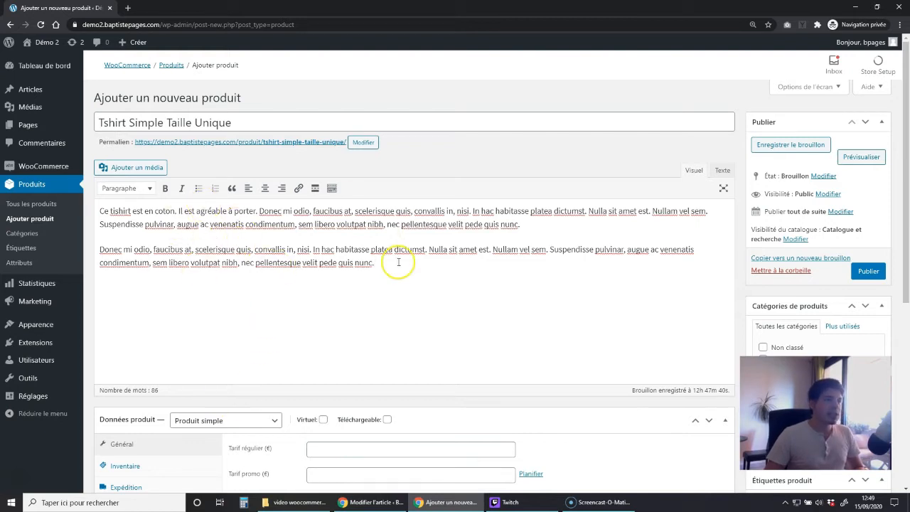
# Write the short product description "Tshirt taille unique très agréable à porté, couleur orange.".
pyautogui.scroll(-5, 342, 227)
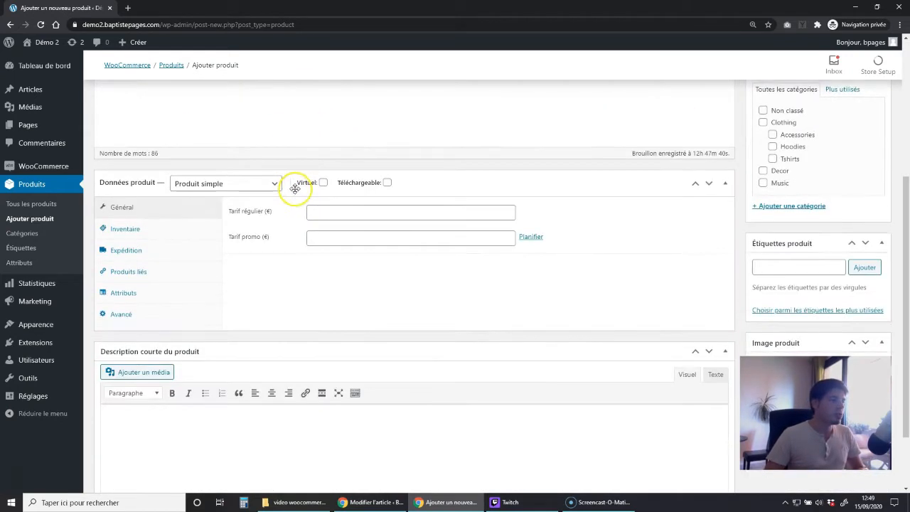
pyautogui.scroll(-2, 263, 192)
pyautogui.click(151, 352)
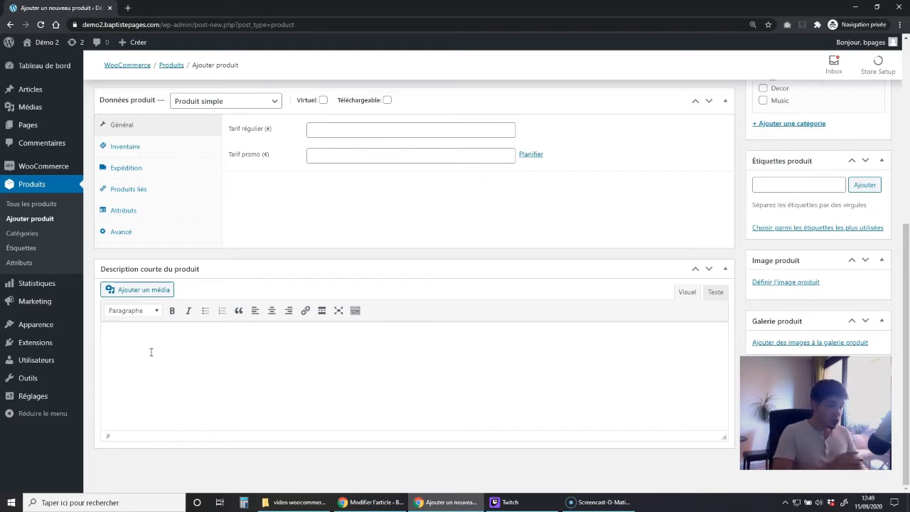
pyautogui.write('Tshirt')
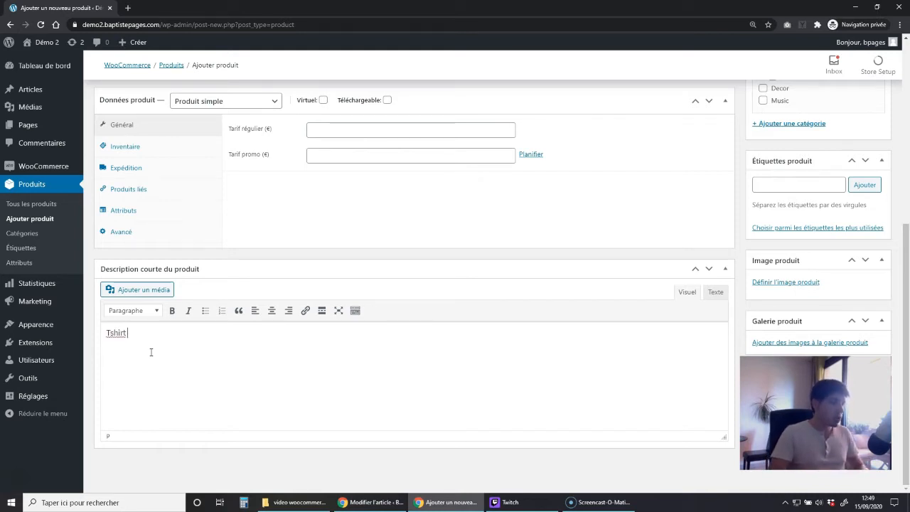
pyautogui.write(' taille uniqué tr')
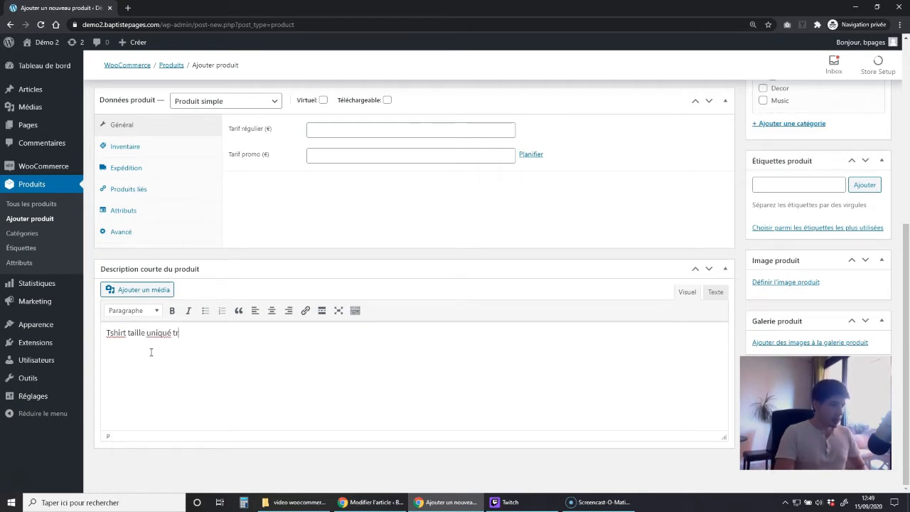
pyautogui.press('BackSpace')
pyautogui.press('BackSpace')
pyautogui.press('BackSpace')
pyautogui.press('BackSpace')
pyautogui.write('e trè')
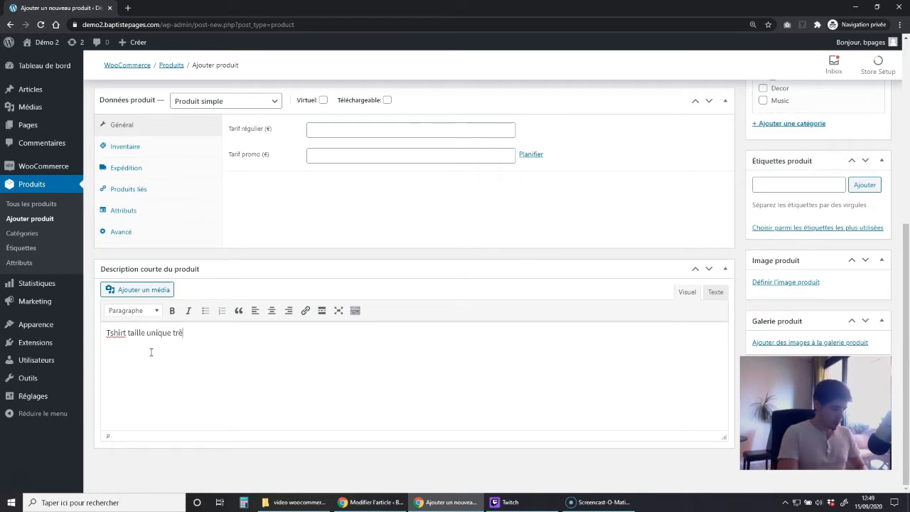
pyautogui.write('s agr"able à porté, ')
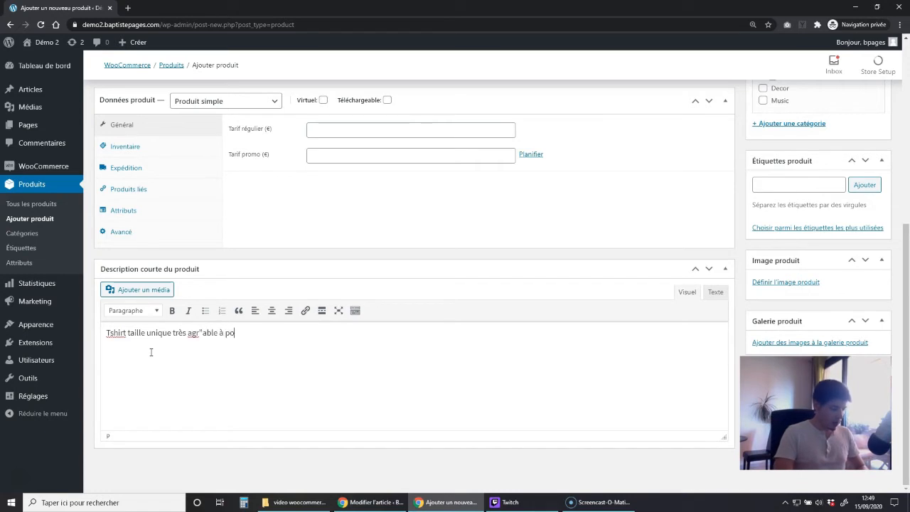
pyautogui.write('couleur orange.')
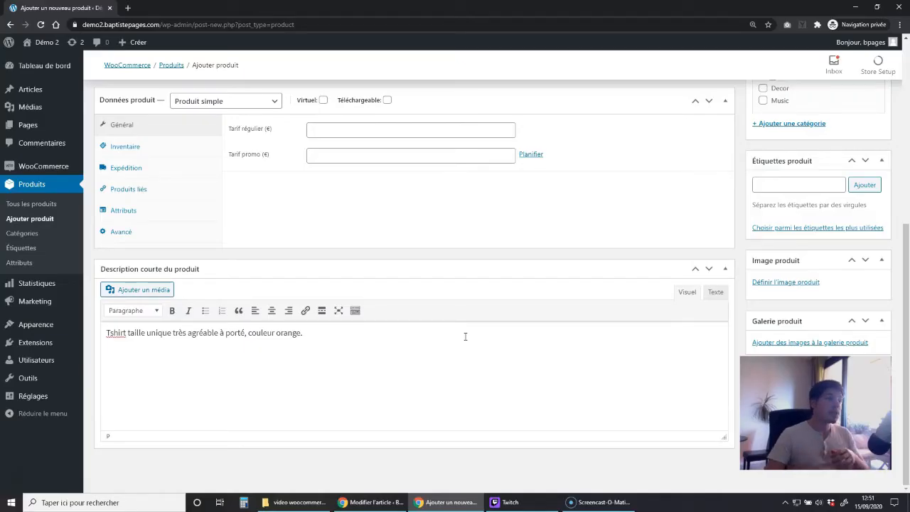
# Choose Produit simple as the product type in the product data.
pyautogui.scroll(1, 465, 336)
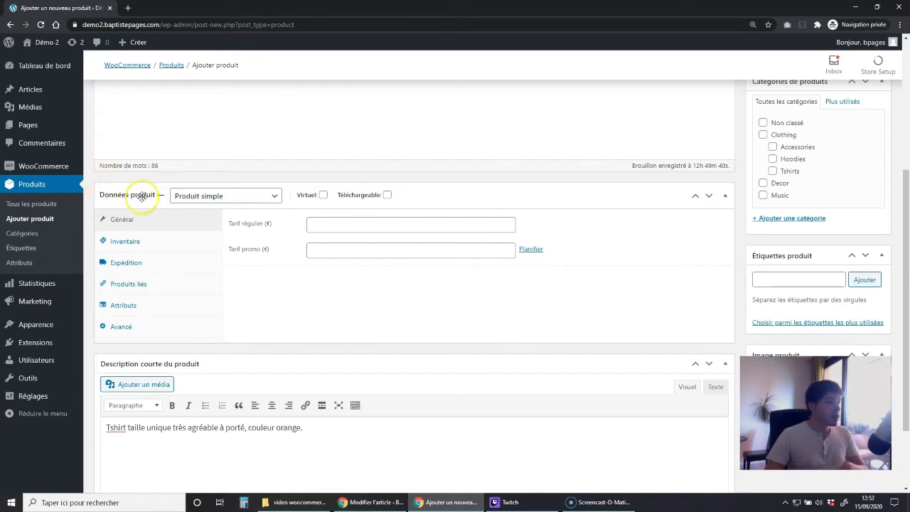
pyautogui.click(262, 199)
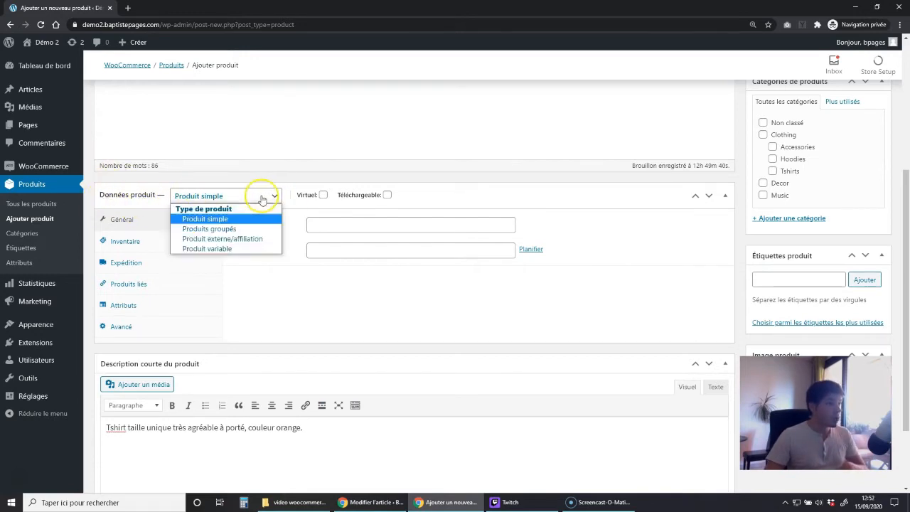
pyautogui.click(233, 220)
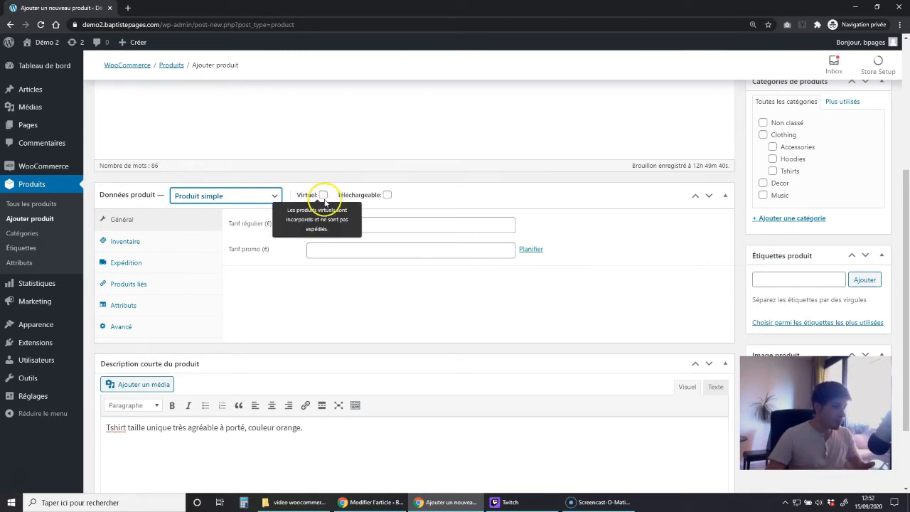
pyautogui.click(421, 193)
pyautogui.click(385, 201)
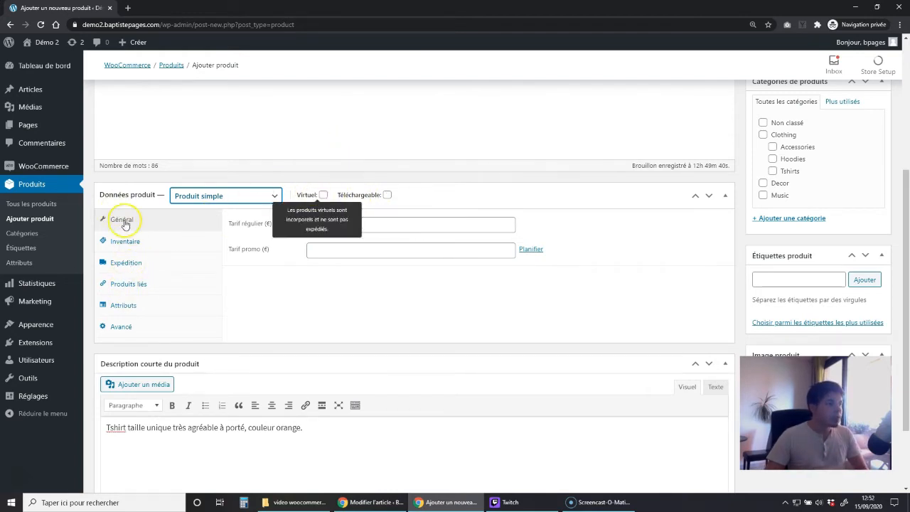
# Review the Inventaire, Expédition, Produits liés, Attributs and Avancé sections of the product data and return to the Général settings.
pyautogui.click(139, 241)
pyautogui.click(149, 270)
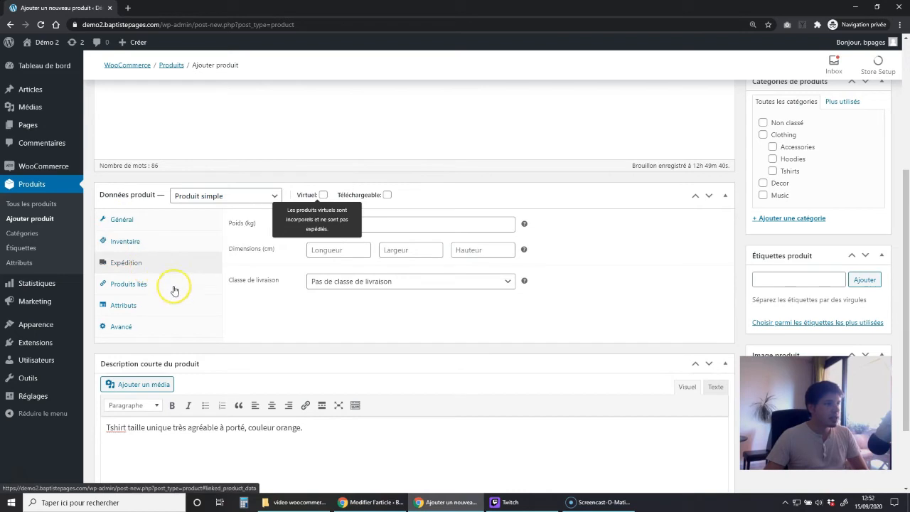
pyautogui.click(138, 281)
pyautogui.click(158, 307)
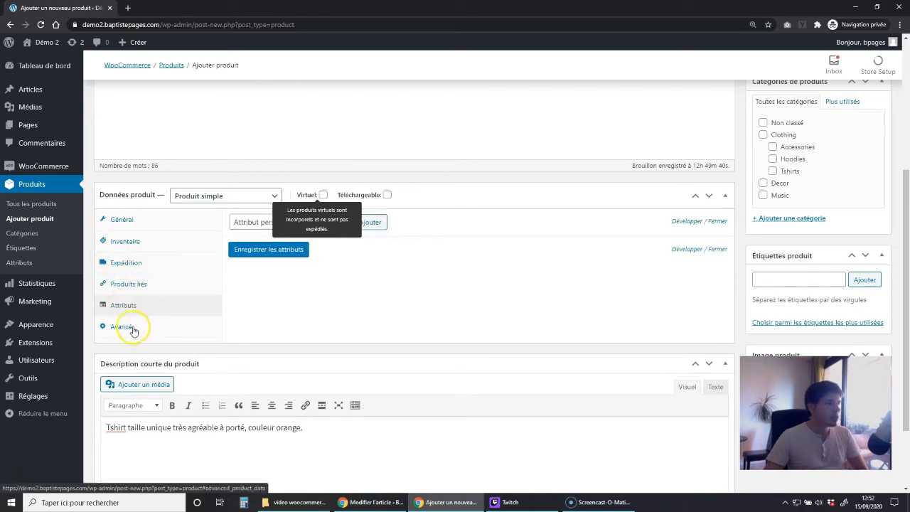
pyautogui.click(132, 326)
pyautogui.click(132, 221)
pyautogui.click(504, 201)
pyautogui.click(503, 201)
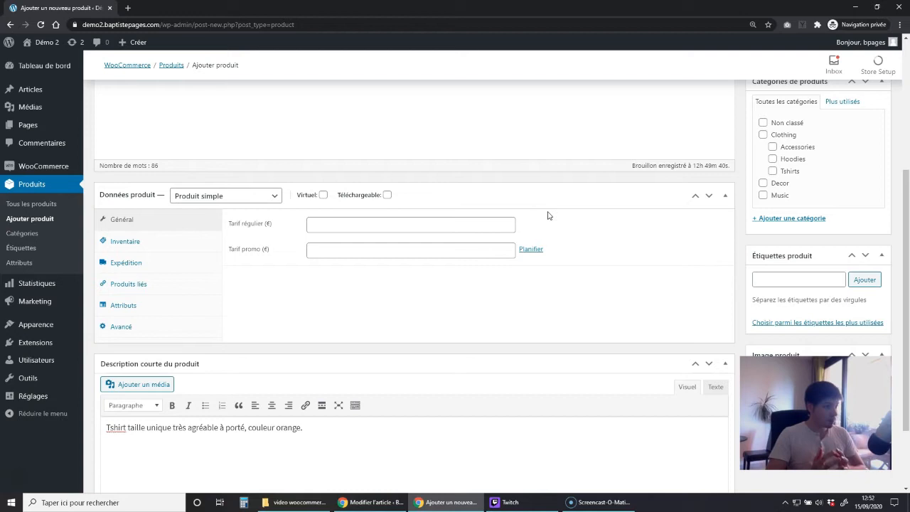
# Set the product's regular price to 50 € and its promotional price to 40 €.
pyautogui.click(318, 223)
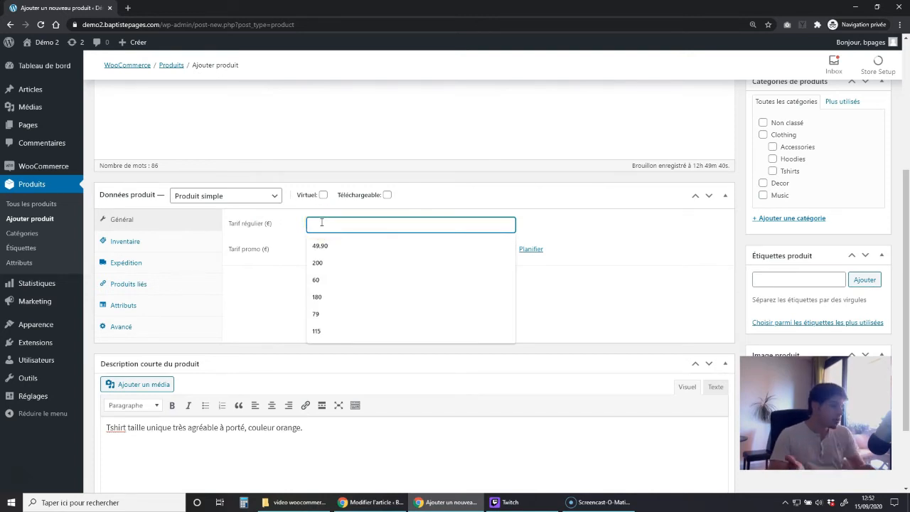
pyautogui.write('50')
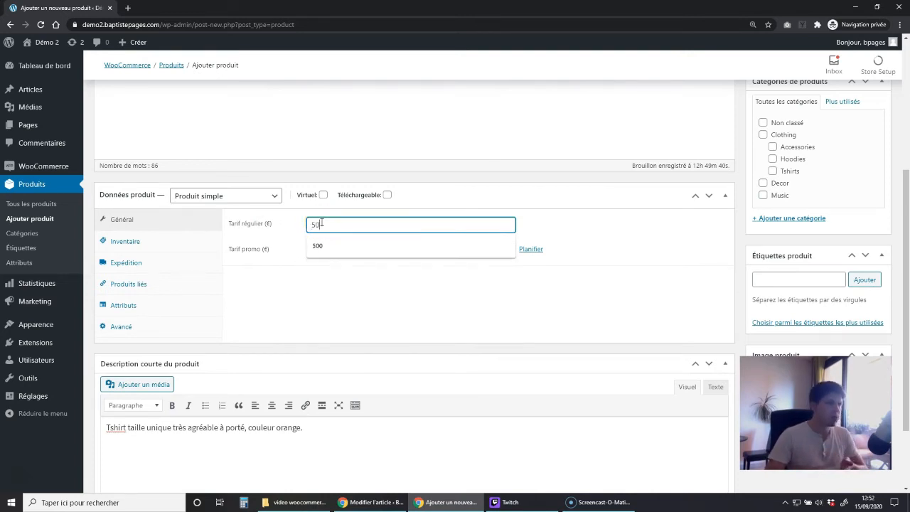
pyautogui.click(295, 289)
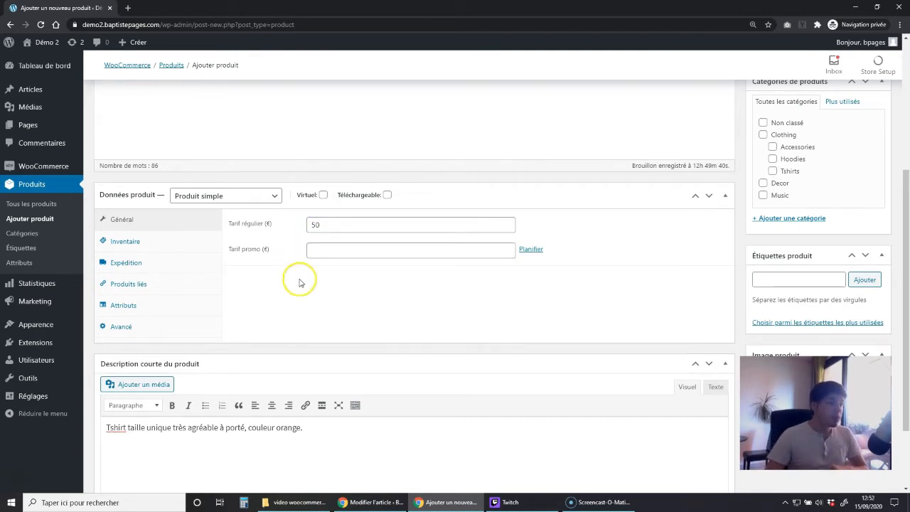
pyautogui.click(323, 253)
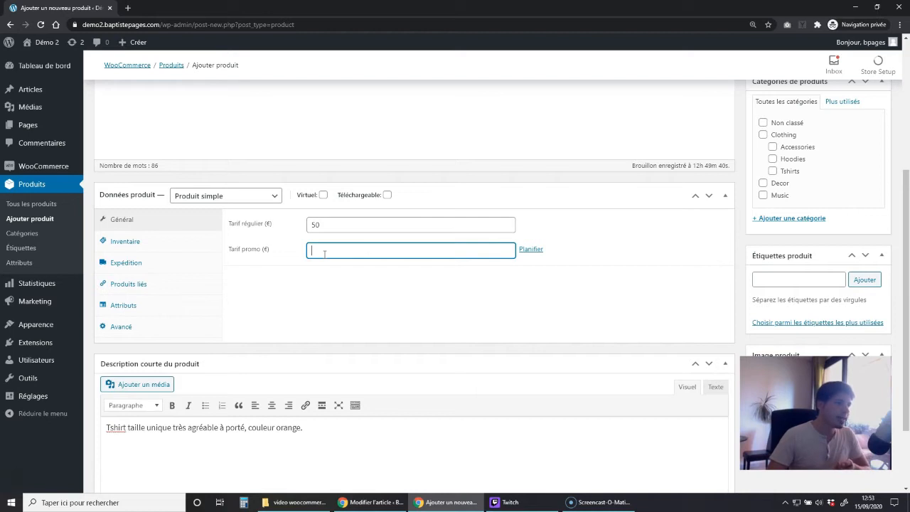
pyautogui.write('40')
pyautogui.click(318, 285)
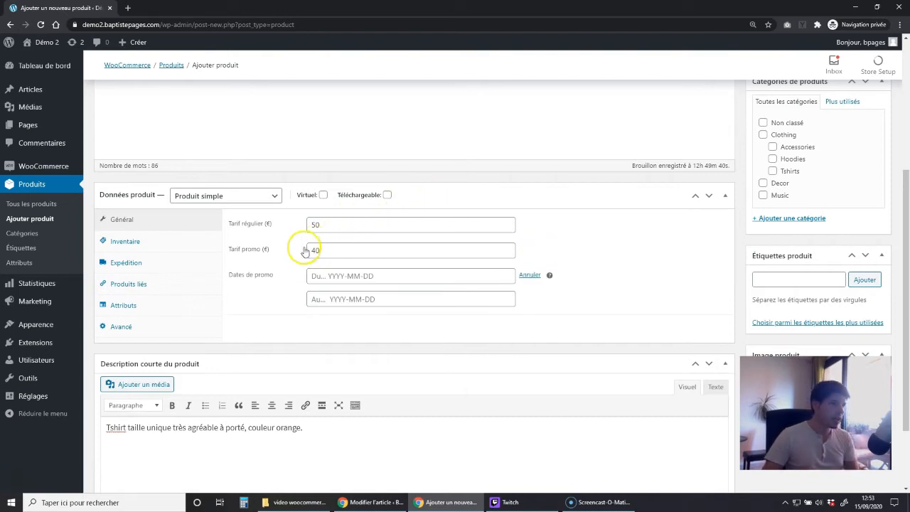
# Schedule the promotional price from 2020-09-16 to 2020-09-23 and cancel that schedule.
pyautogui.click(327, 279)
pyautogui.click(357, 357)
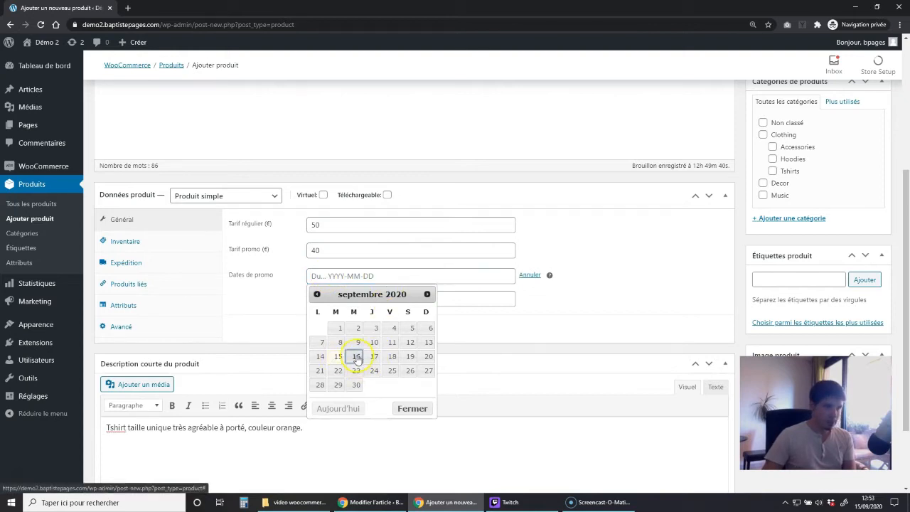
pyautogui.click(328, 299)
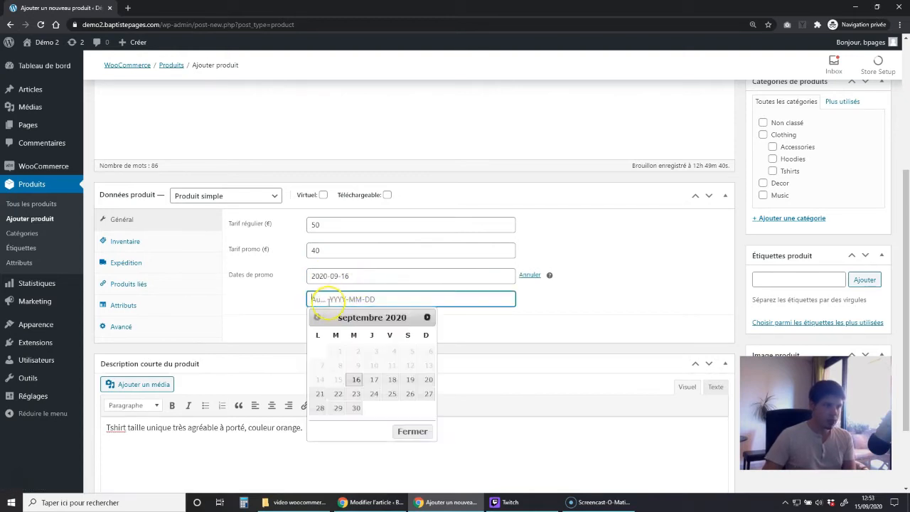
pyautogui.click(355, 393)
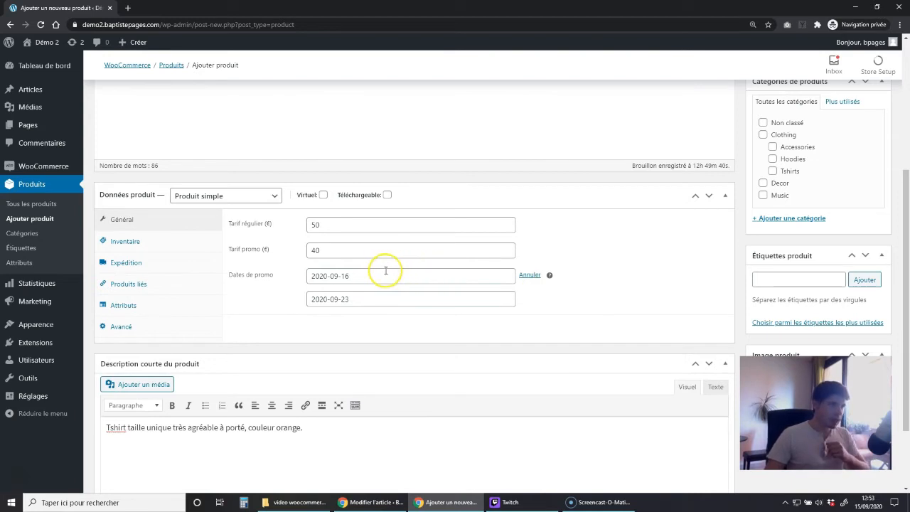
pyautogui.click(530, 275)
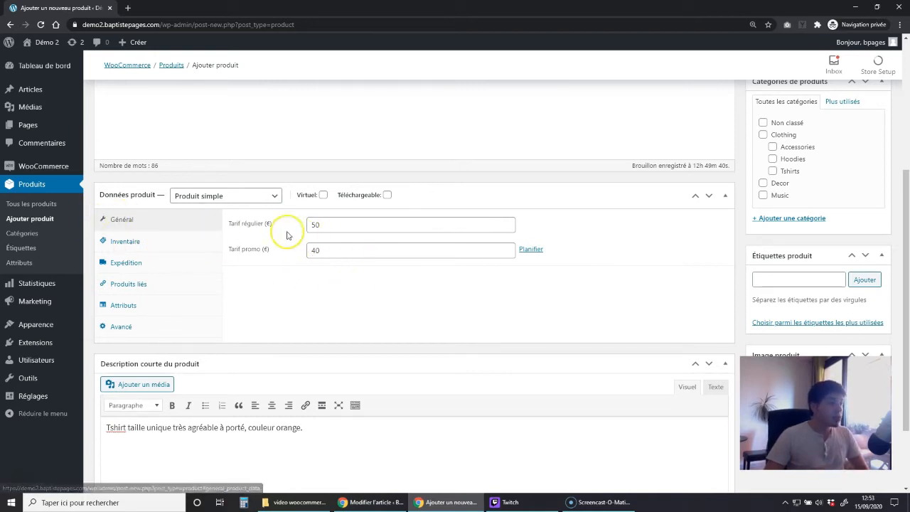
# Copy the product title Tshirt Simple Taille Unique into the UGS field of the Inventaire settings.
pyautogui.click(132, 241)
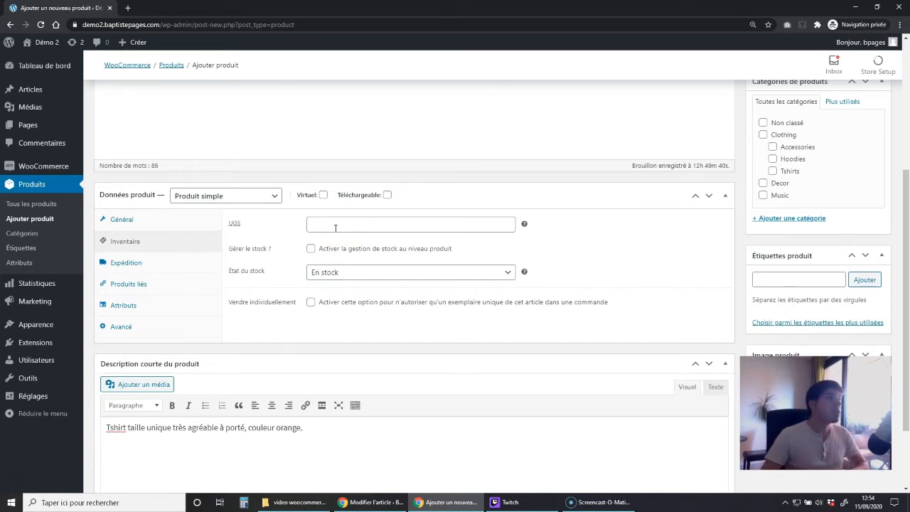
pyautogui.scroll(3, 335, 227)
pyautogui.moveTo(230, 122); pyautogui.dragTo(97, 124)
pyautogui.hotkey('ctrl', 'c')
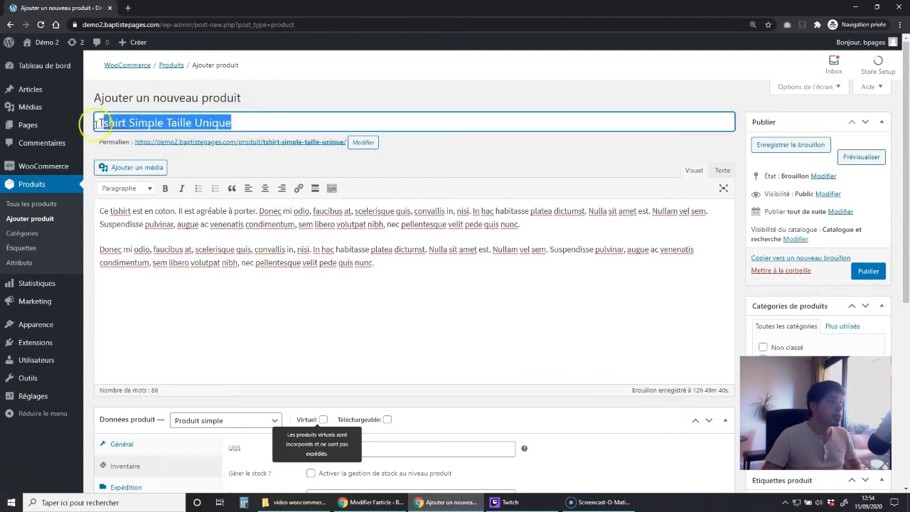
pyautogui.scroll(-2, 365, 311)
pyautogui.click(448, 306)
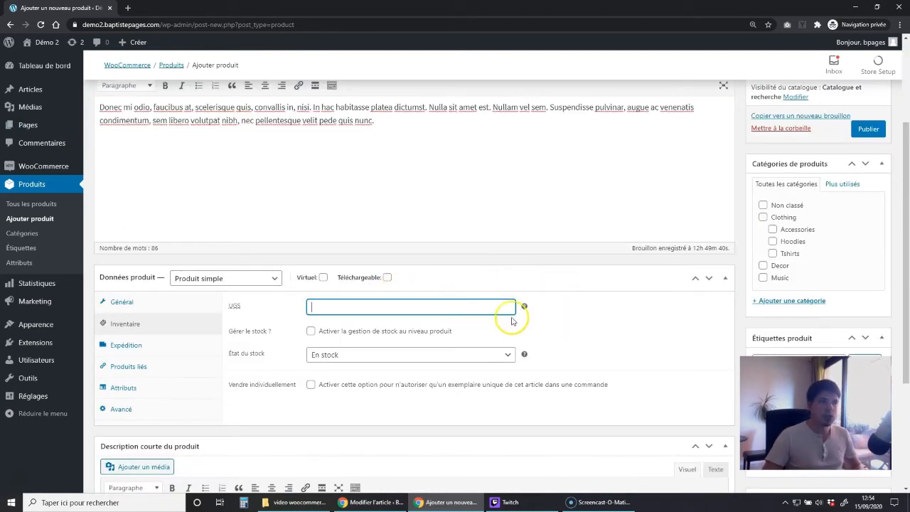
pyautogui.hotkey('ctrl', 'v')
# Shorten the product's UGS to TSTU-O.
pyautogui.moveTo(397, 307); pyautogui.dragTo(309, 307)
pyautogui.press('BackSpace')
pyautogui.press('BackSpace')
pyautogui.press('BackSpace')
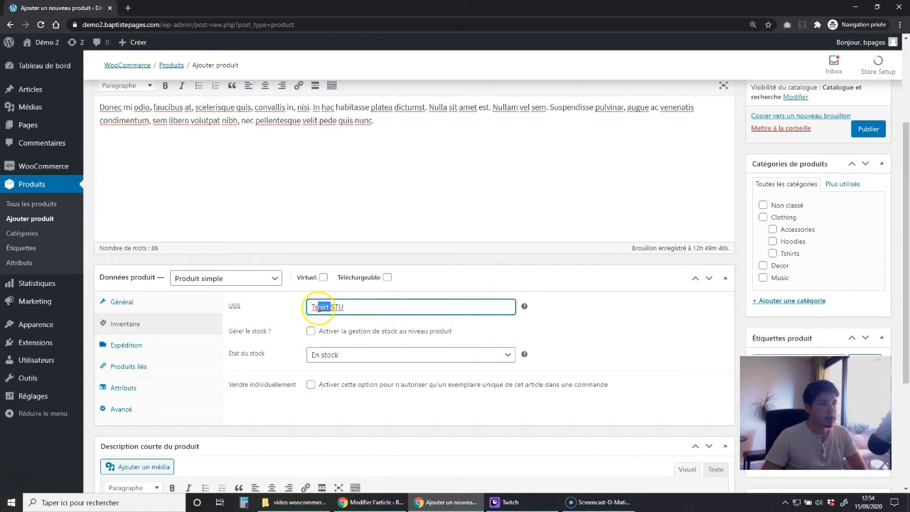
pyautogui.write('TSTU-O')
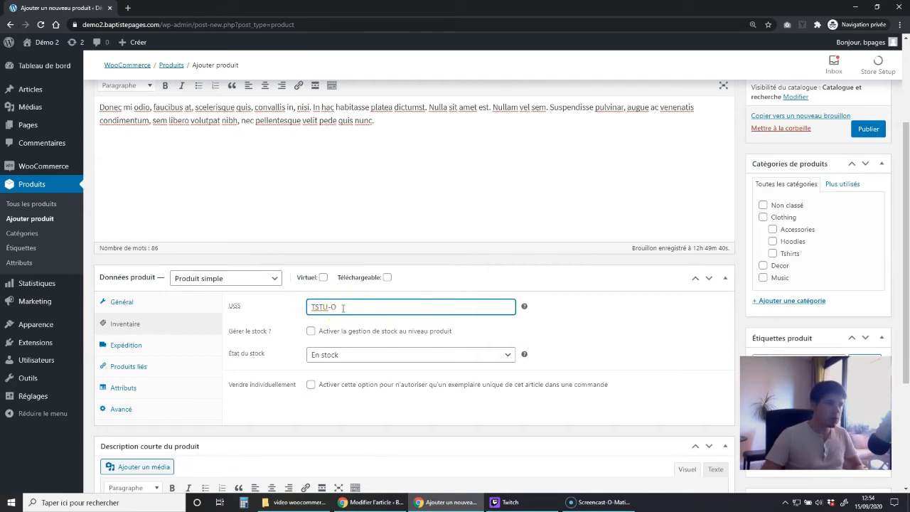
pyautogui.click(626, 348)
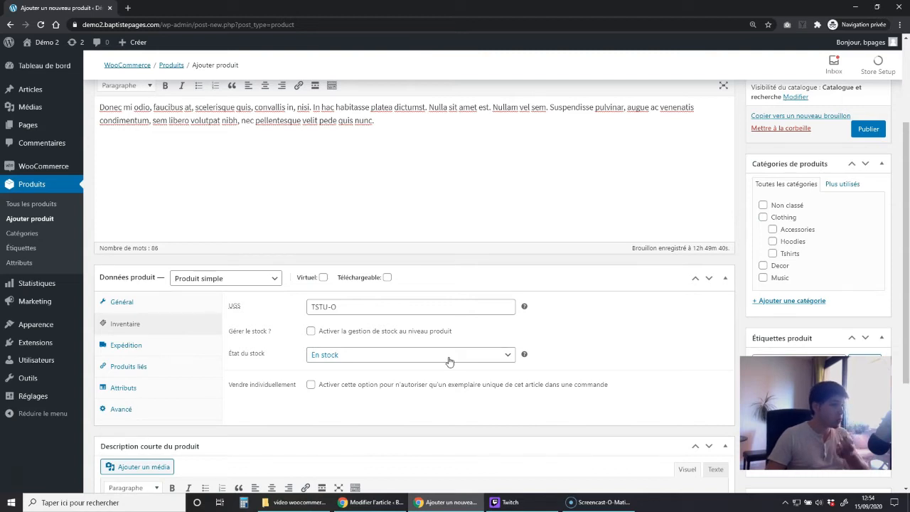
# Try the stock states Rupture de stock and En réapprovisionnement, and set the stock state back to En stock.
pyautogui.click(366, 352)
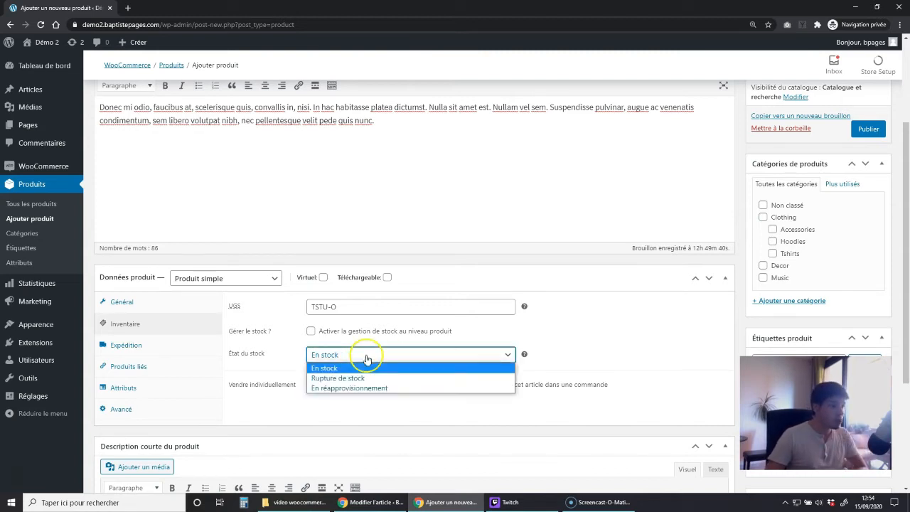
pyautogui.click(320, 378)
pyautogui.click(326, 354)
pyautogui.click(317, 388)
pyautogui.click(327, 359)
pyautogui.click(327, 366)
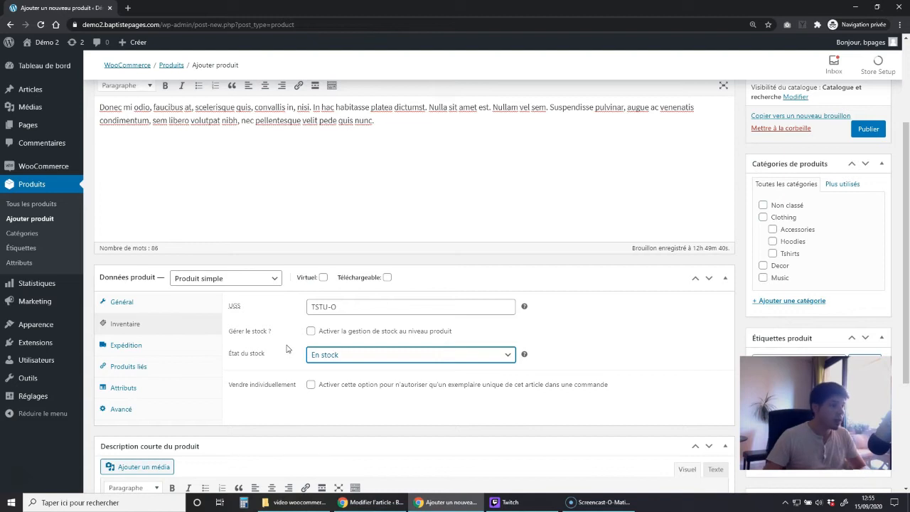
# Enable stock management at product level and set the stock quantity to 10.
pyautogui.click(311, 332)
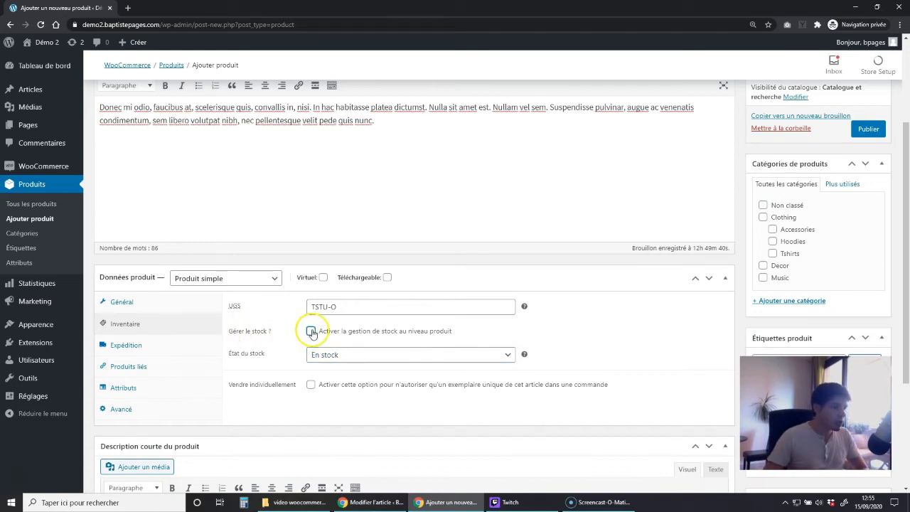
pyautogui.moveTo(363, 354); pyautogui.dragTo(300, 352)
pyautogui.write('10')
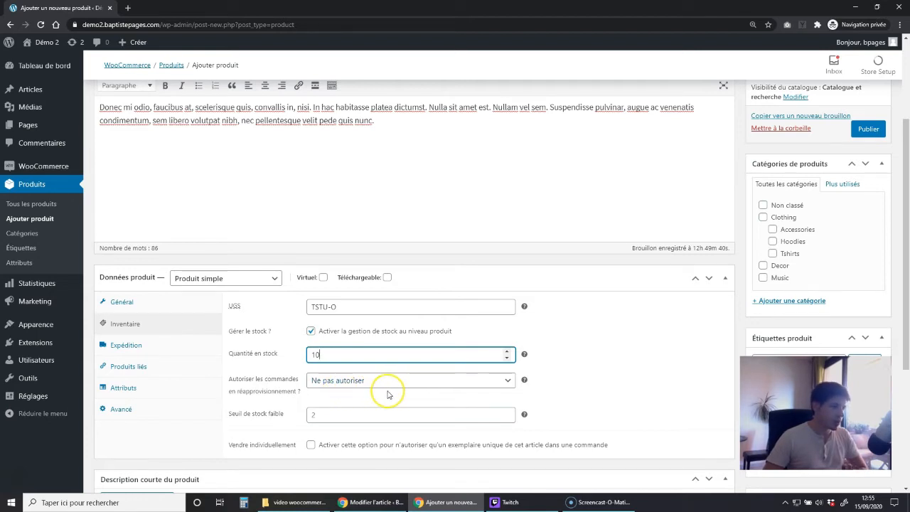
pyautogui.scroll(-1, 365, 404)
pyautogui.click(325, 366)
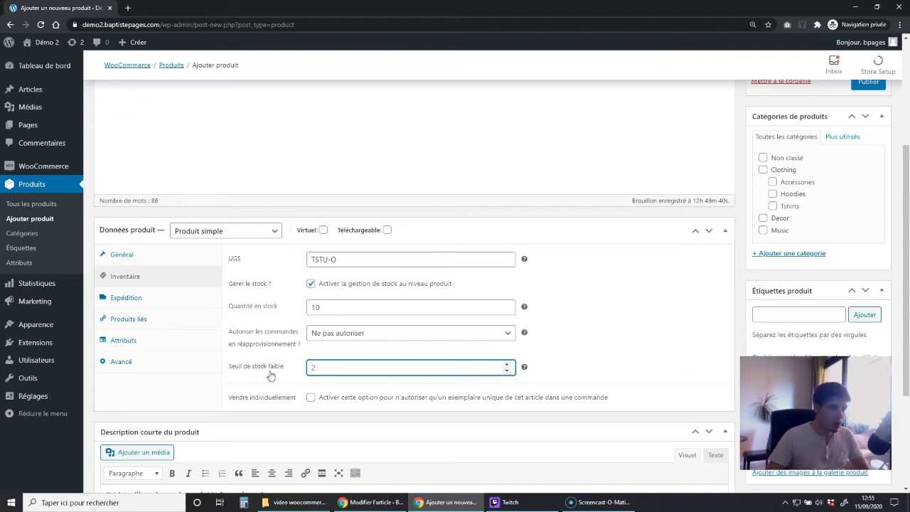
pyautogui.click(349, 382)
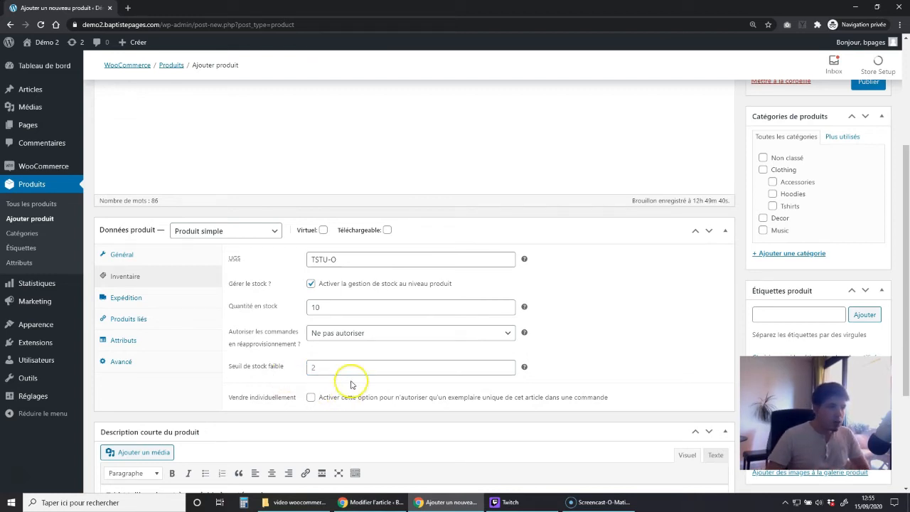
# Enable the Vendre individuellement option and disable it again.
pyautogui.click(311, 398)
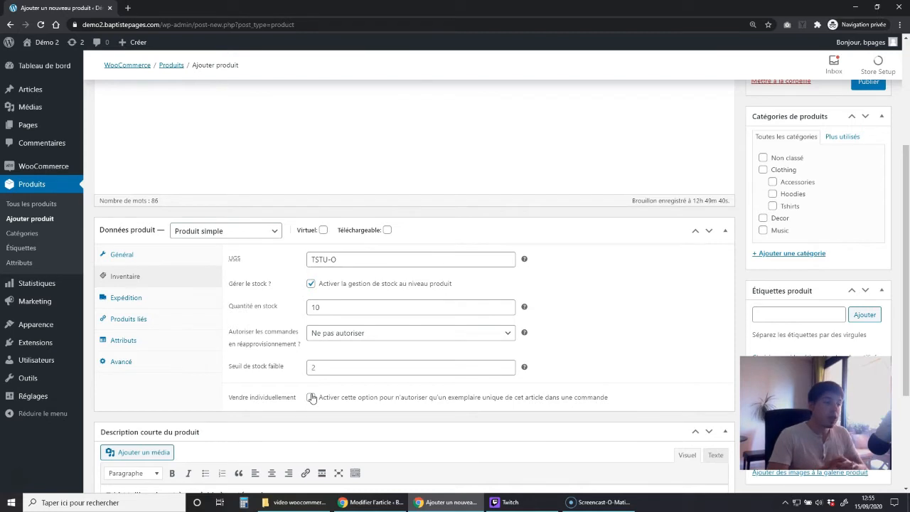
pyautogui.click(311, 398)
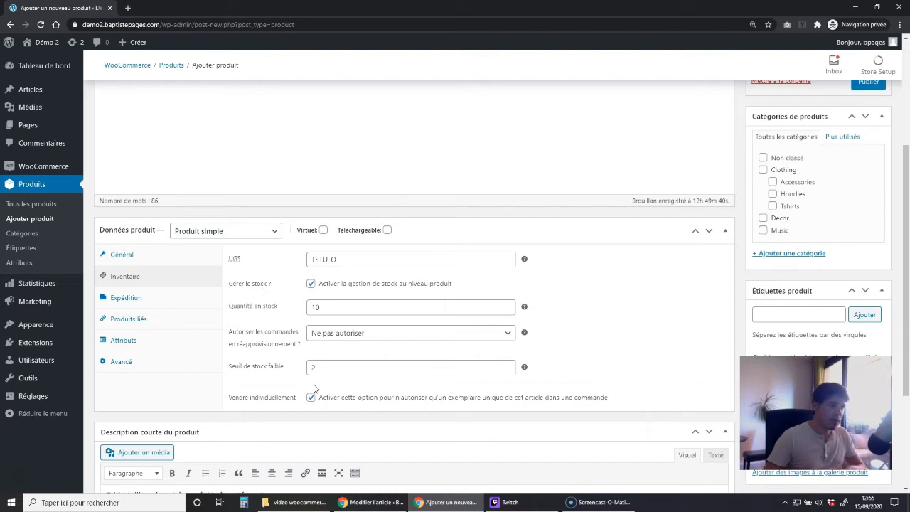
pyautogui.click(310, 393)
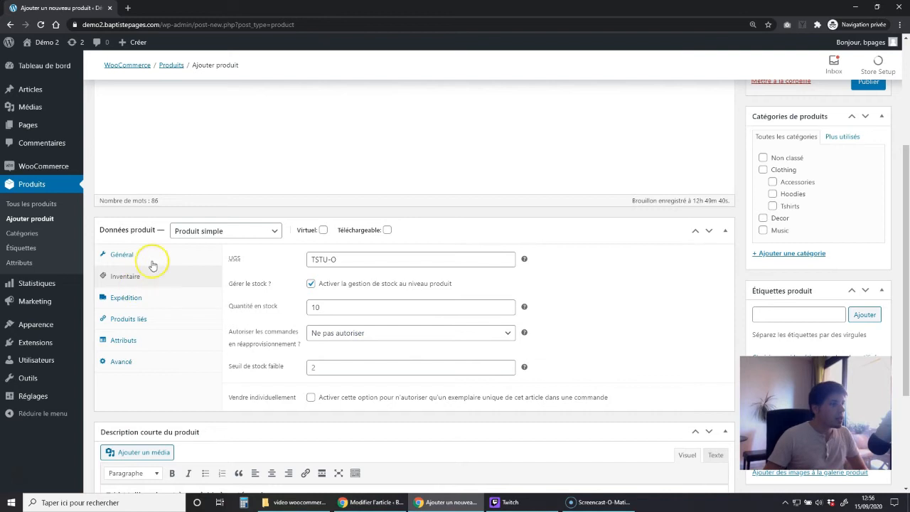
# In the Expédition settings, set the weight to 0.2 kg and the dimensions to 10 × 30 × 10 cm.
pyautogui.click(128, 298)
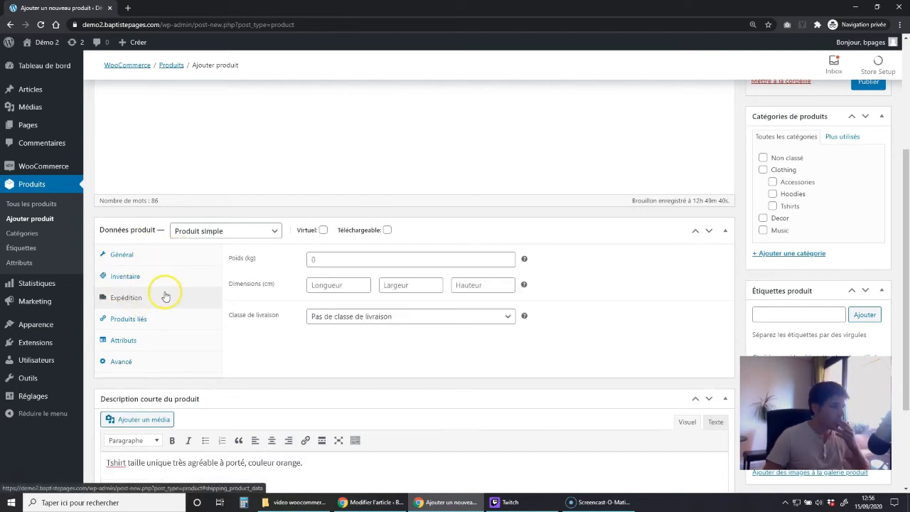
pyautogui.click(327, 258)
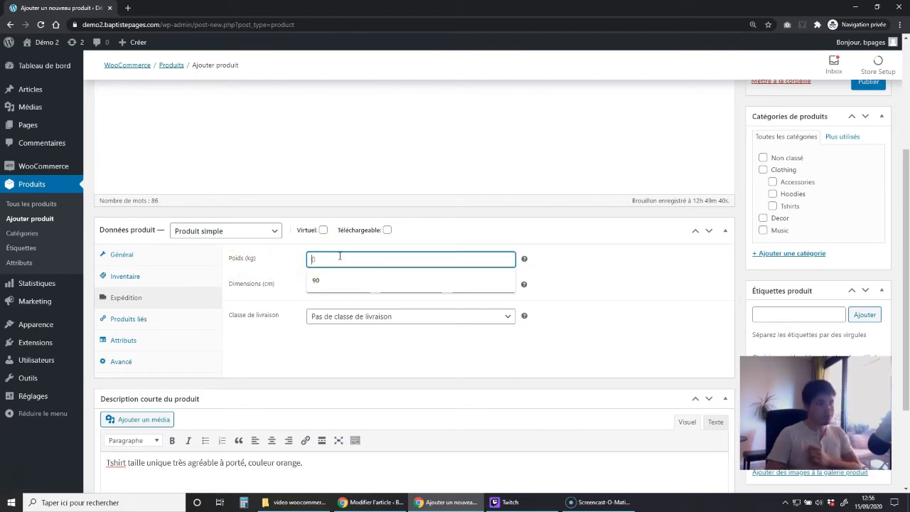
pyautogui.write('0.2')
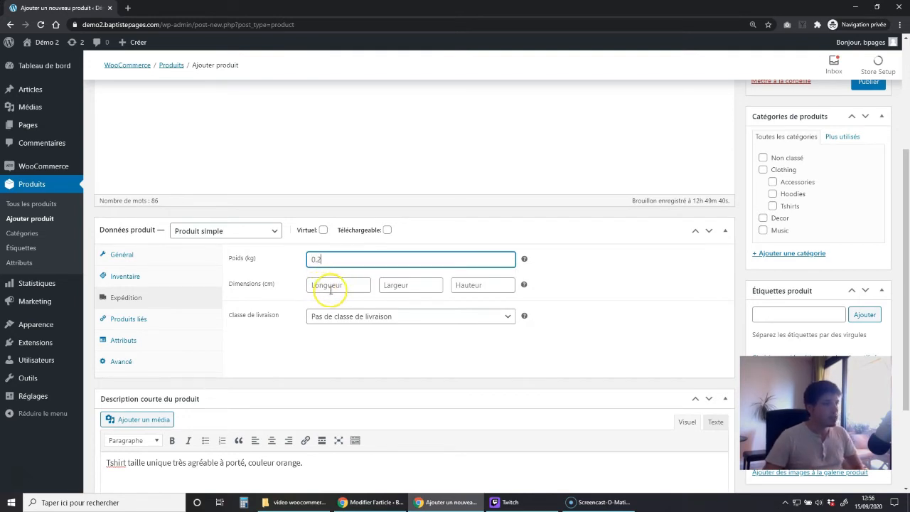
pyautogui.click(331, 285)
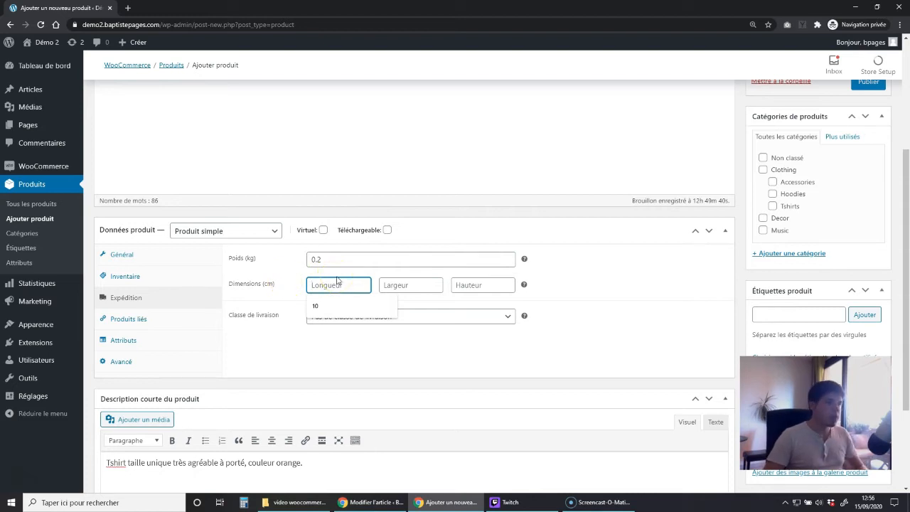
pyautogui.write('10')
pyautogui.press('Tab')
pyautogui.write('30')
pyautogui.press('Tab')
pyautogui.write('10')
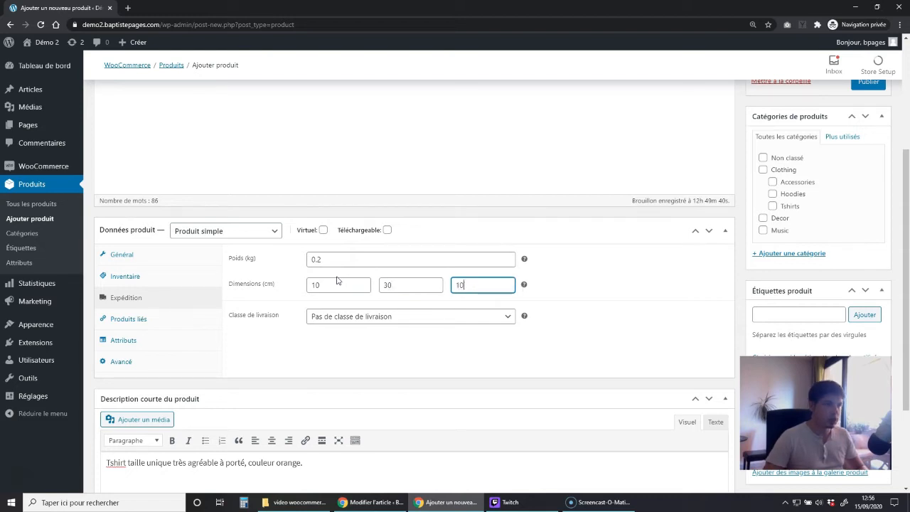
# Check which shipping classes are available for the product and what the option means.
pyautogui.click(354, 323)
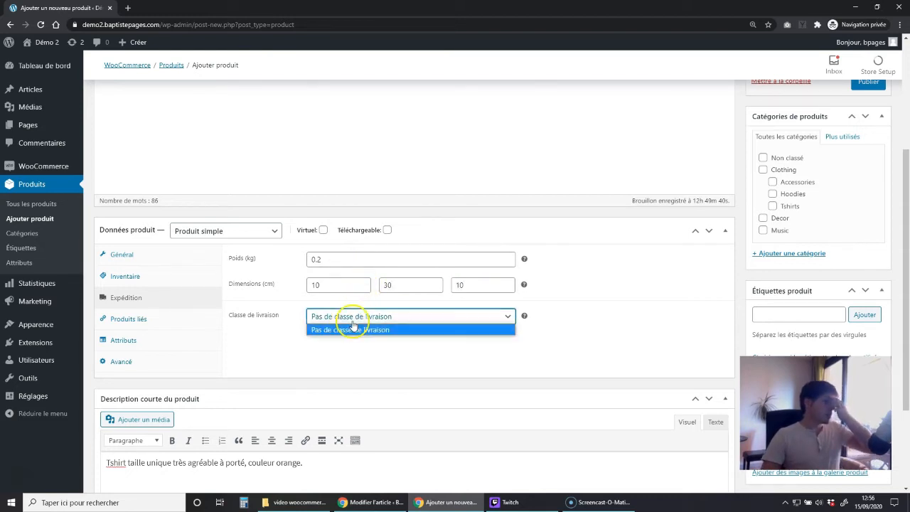
pyautogui.click(400, 349)
pyautogui.moveTo(525, 320)
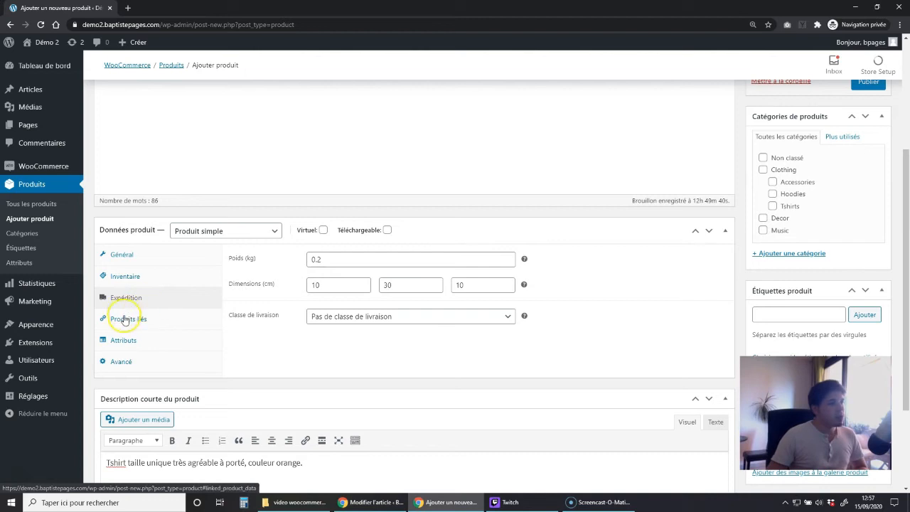
# Open the Produits liés settings and read the help for Produits suggérés and Ventes croisées.
pyautogui.click(144, 323)
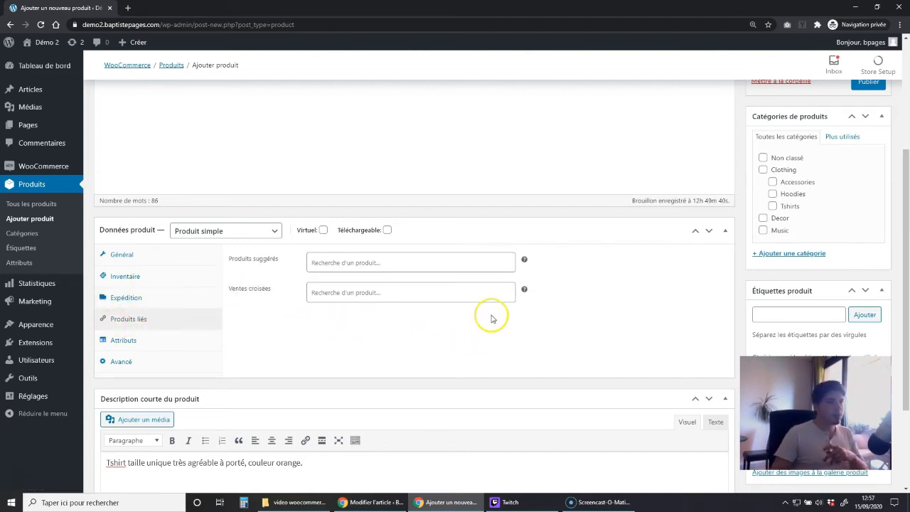
pyautogui.moveTo(524, 261)
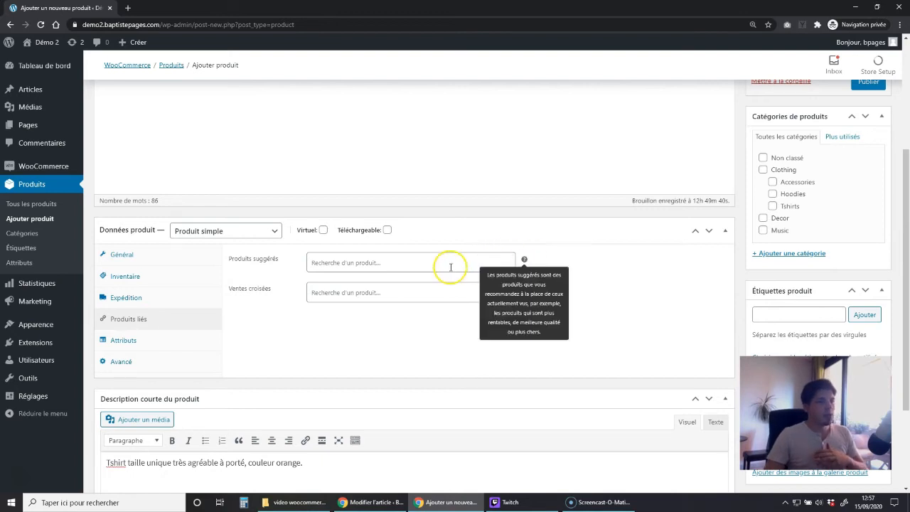
pyautogui.click(426, 264)
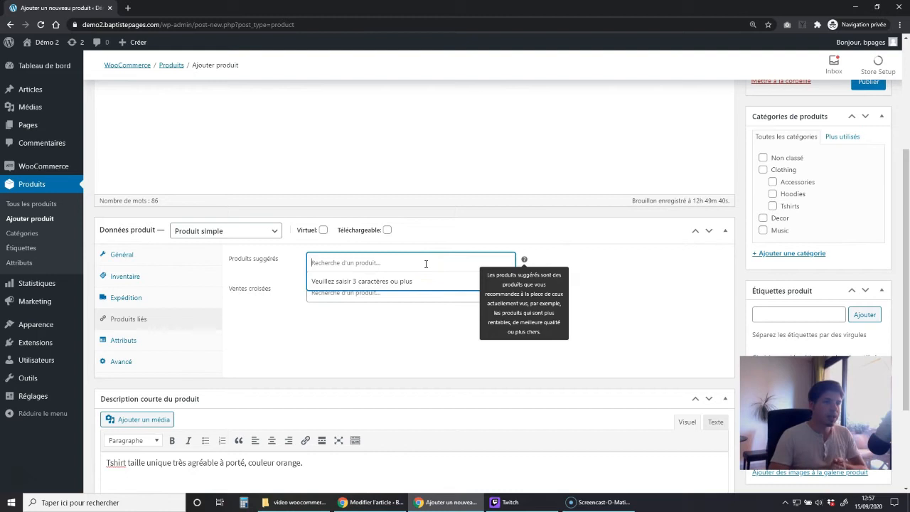
pyautogui.click(524, 261)
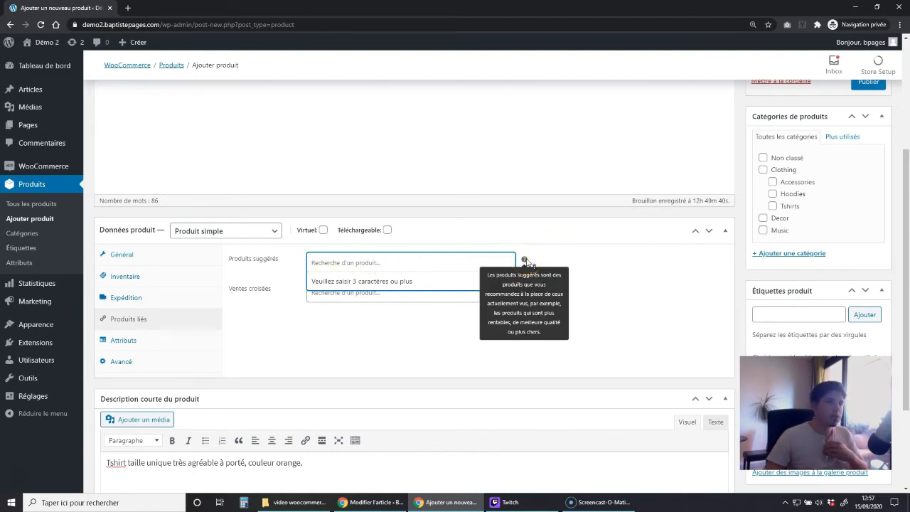
pyautogui.click(525, 261)
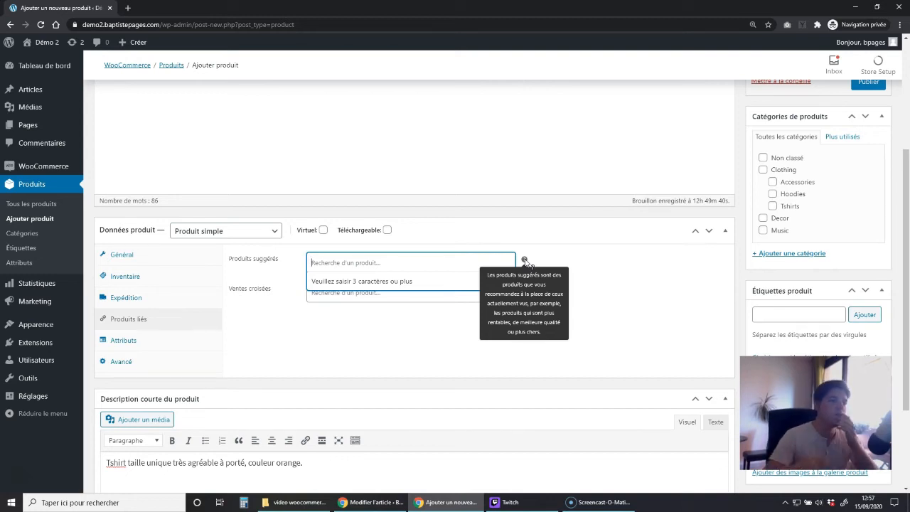
pyautogui.click(604, 274)
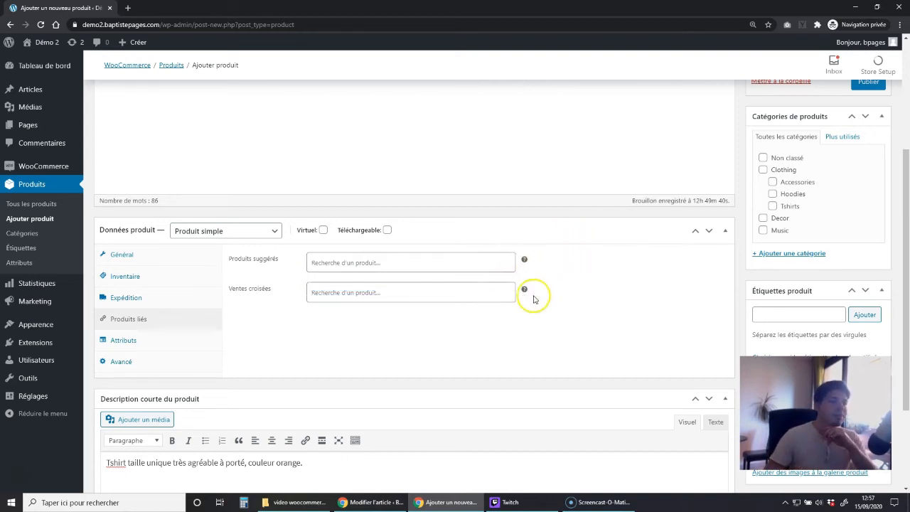
pyautogui.moveTo(524, 290)
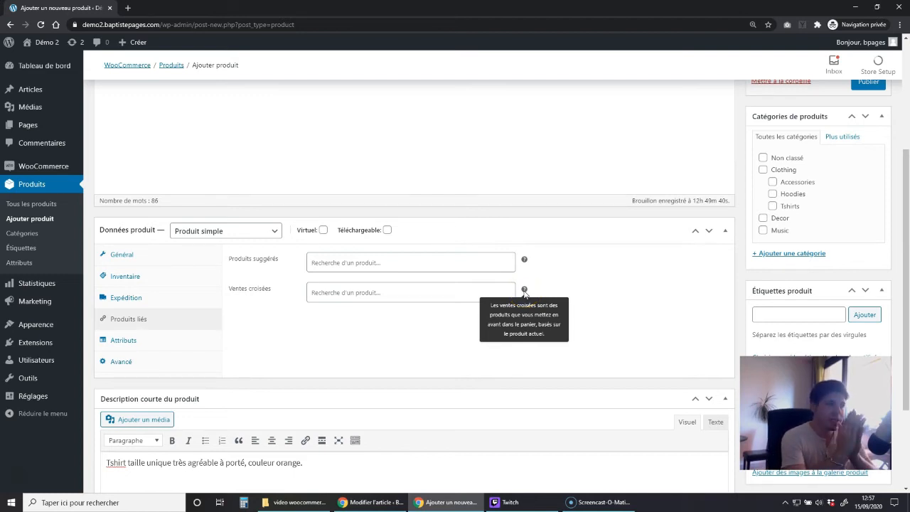
# Search for "hoo" in Produits suggérés and add Hoodie with Logo as a suggested product.
pyautogui.click(409, 261)
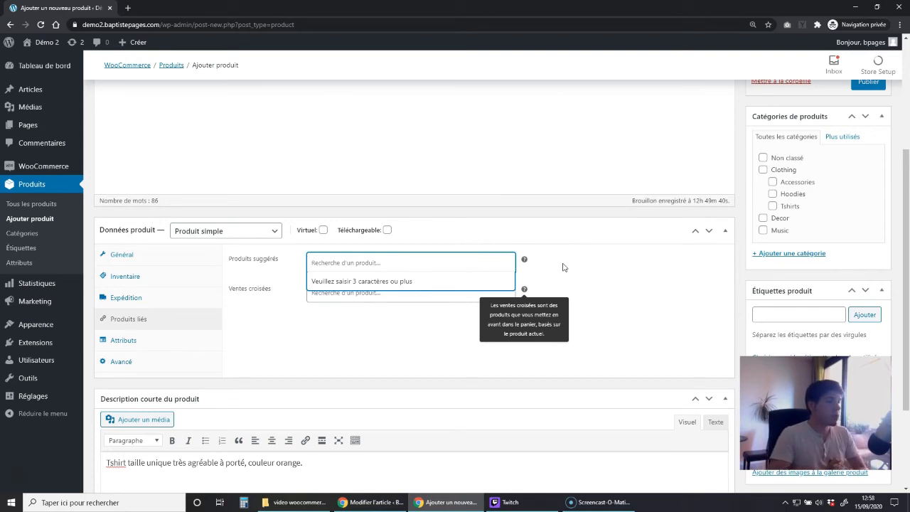
pyautogui.write('hoo')
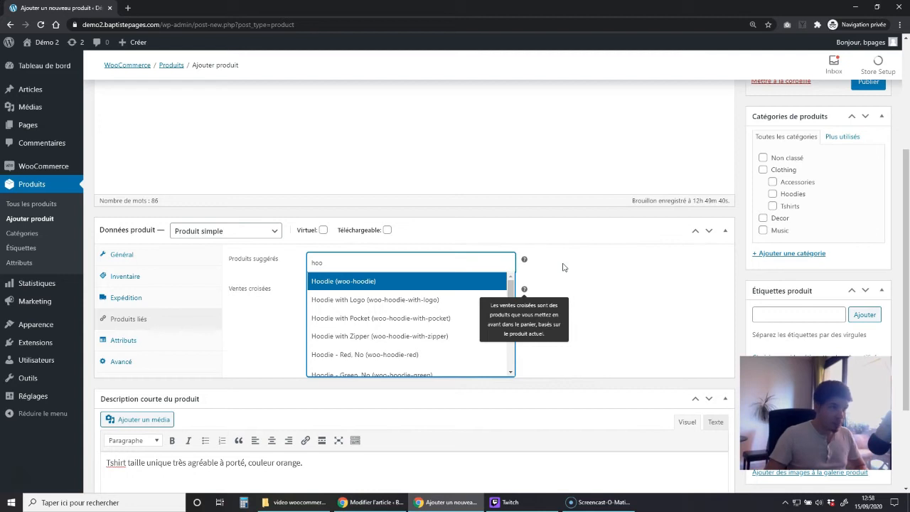
pyautogui.click(334, 302)
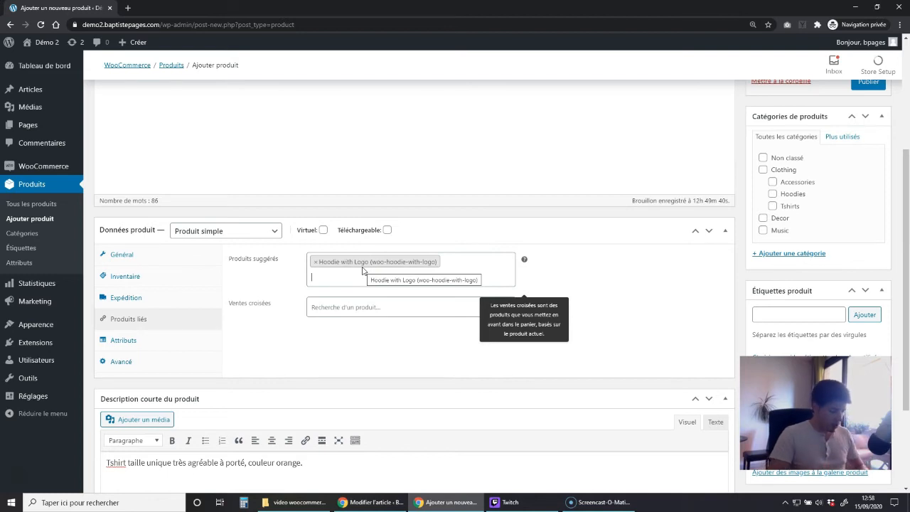
# Search the suggested products for "woo" and add Belt (woo-belt).
pyautogui.click(362, 270)
pyautogui.write('bon')
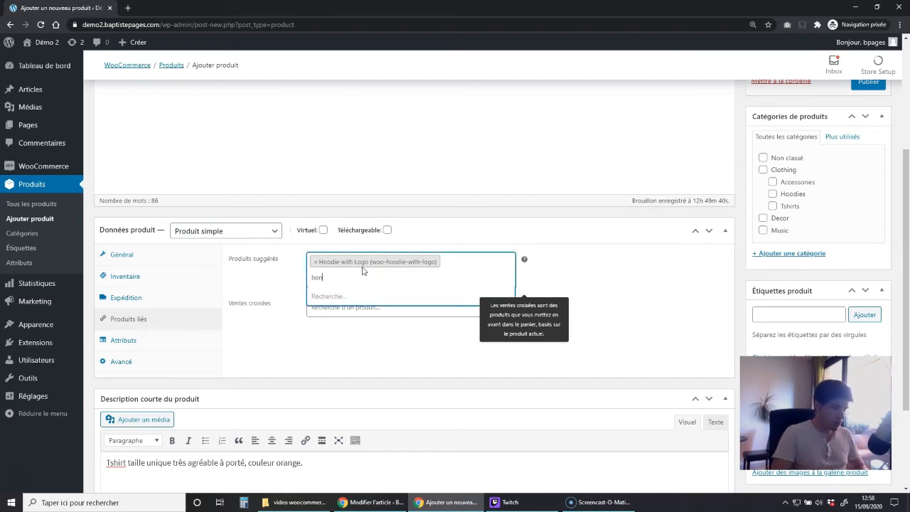
pyautogui.press('BackSpace')
pyautogui.press('BackSpace')
pyautogui.press('BackSpace')
pyautogui.write('woo')
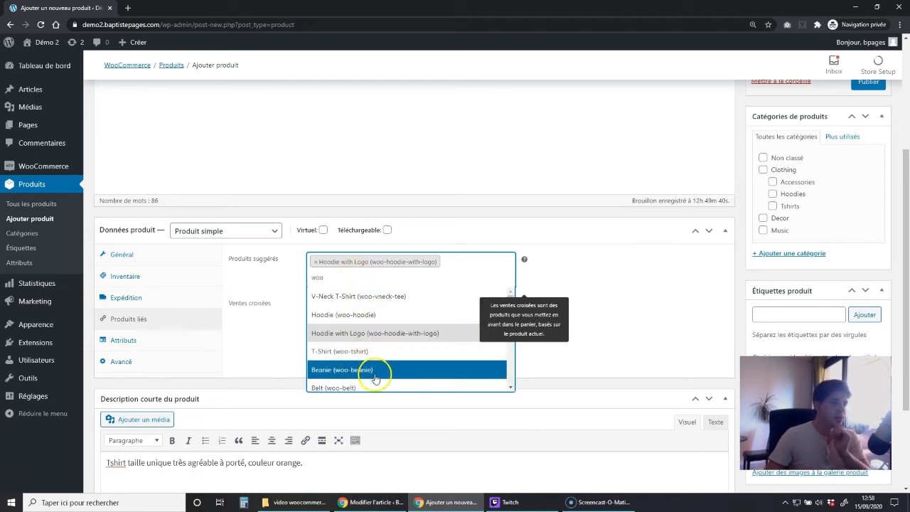
pyautogui.scroll(-2, 375, 378)
pyautogui.click(320, 343)
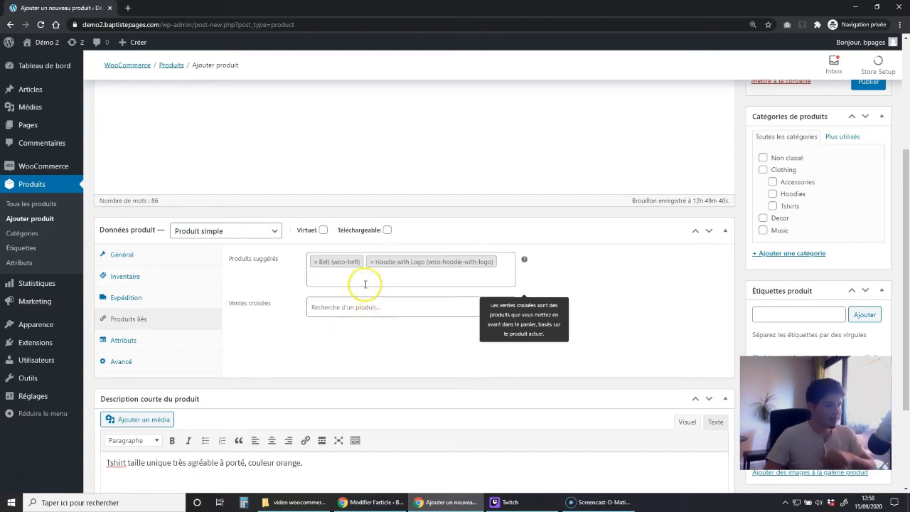
# Search the suggested products for "woo" and add Sunglasses (woo-sunglasses) and Beanie (woo-beanie).
pyautogui.click(365, 284)
pyautogui.write('woo')
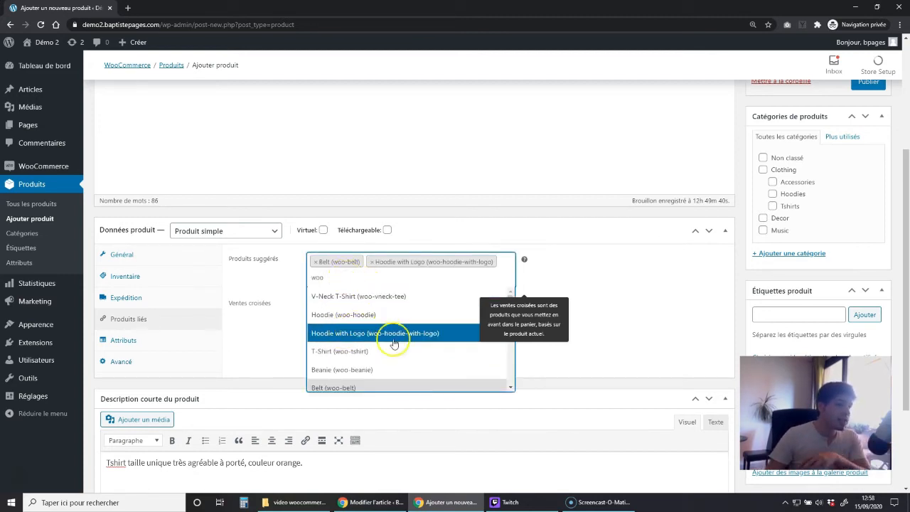
pyautogui.scroll(-1, 391, 334)
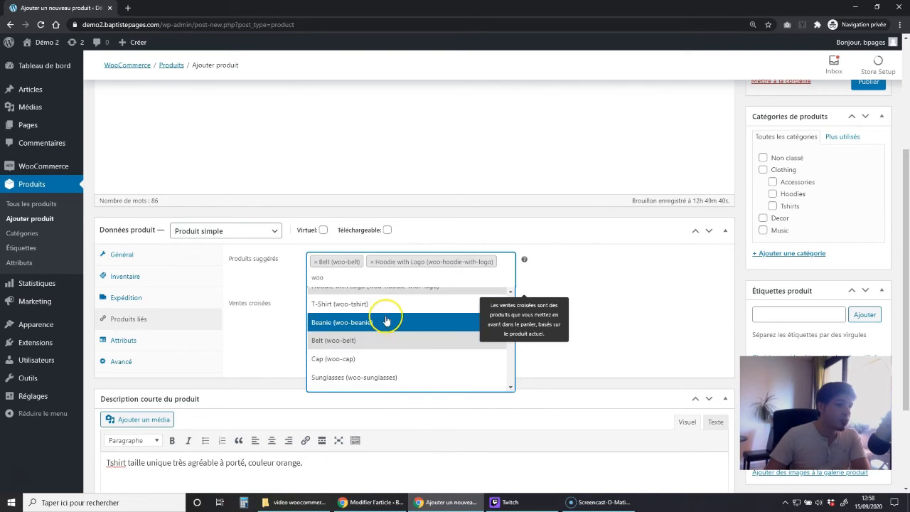
pyautogui.click(361, 376)
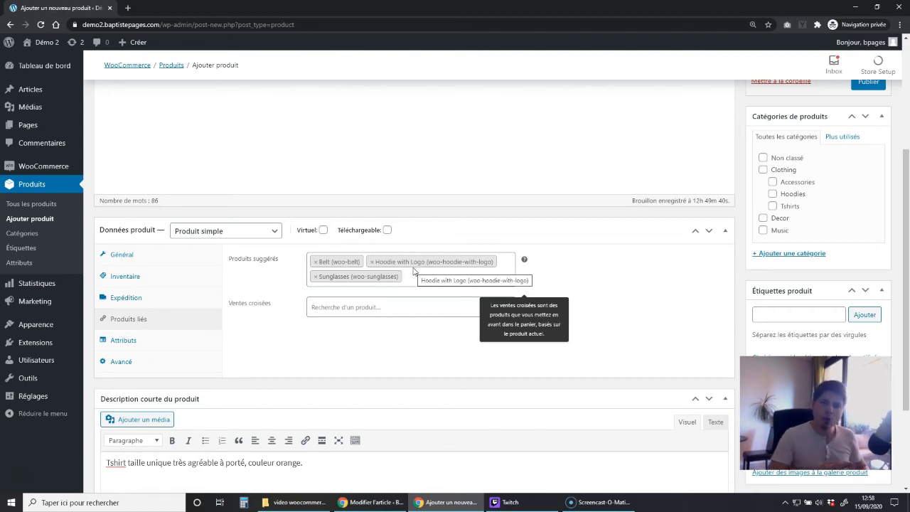
pyautogui.write('woo')
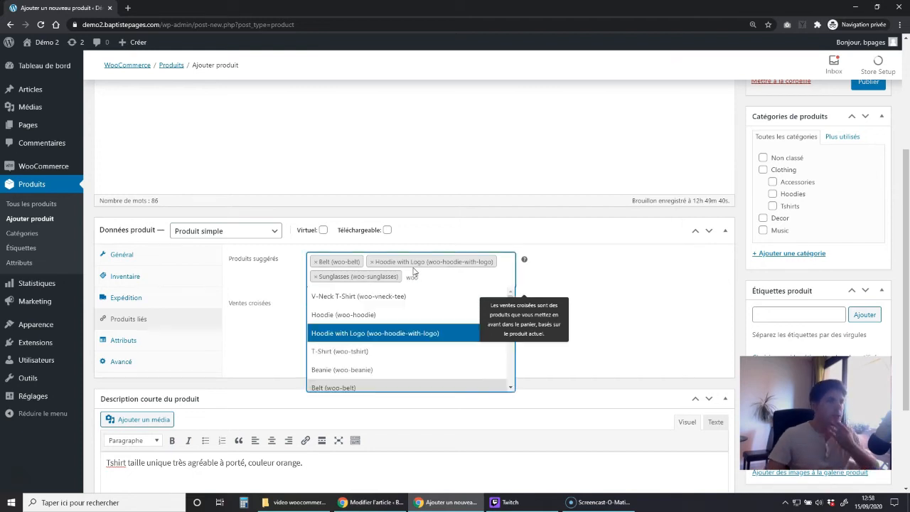
pyautogui.click(379, 369)
# Search Ventes croisées for "belt" and add Belt (woo-belt) as a cross-sell product.
pyautogui.click(382, 322)
pyautogui.write('belt')
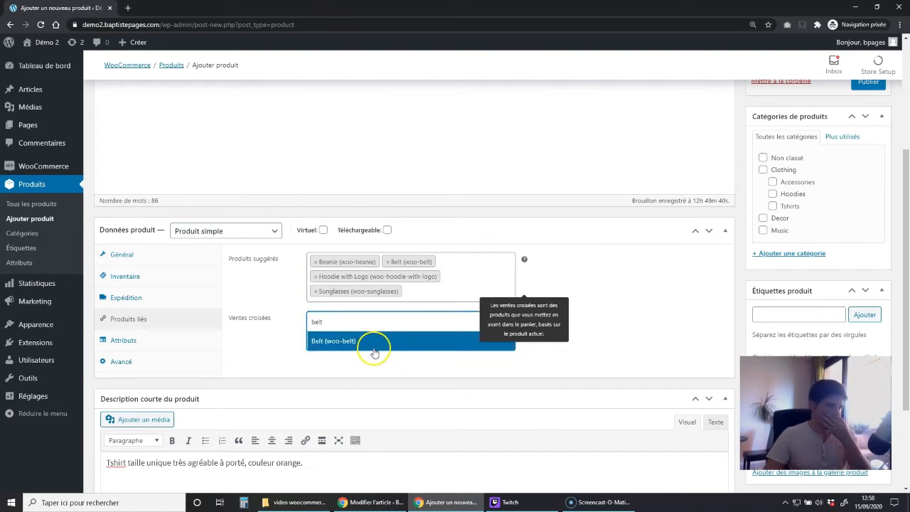
pyautogui.click(372, 344)
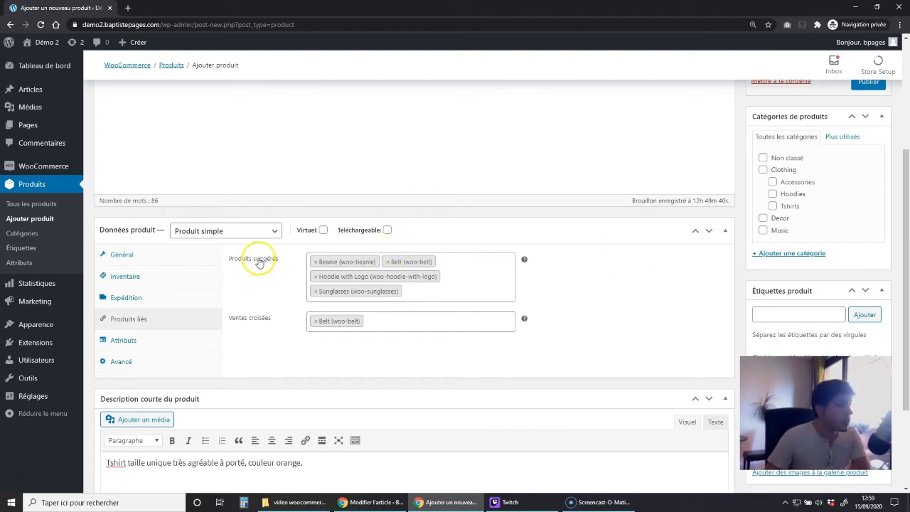
# Add the Color attribute to the product with the value Red and save the attributes.
pyautogui.click(158, 344)
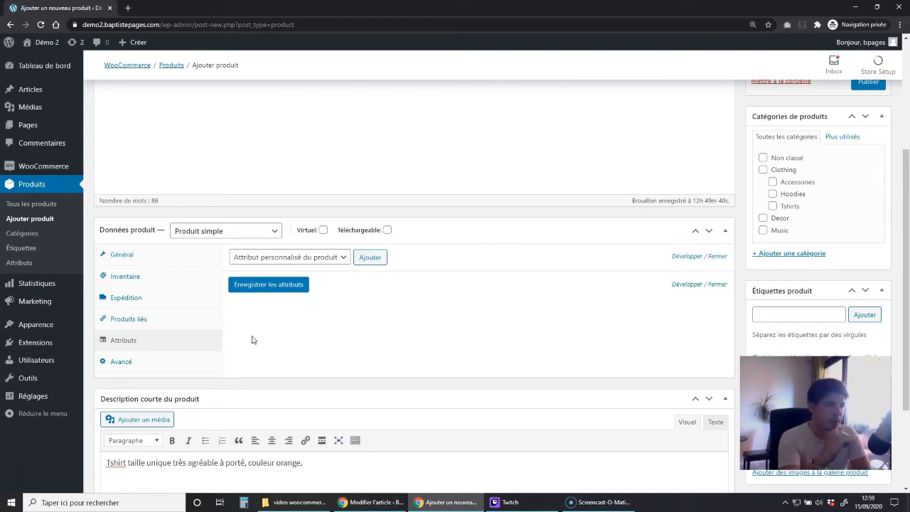
pyautogui.click(297, 257)
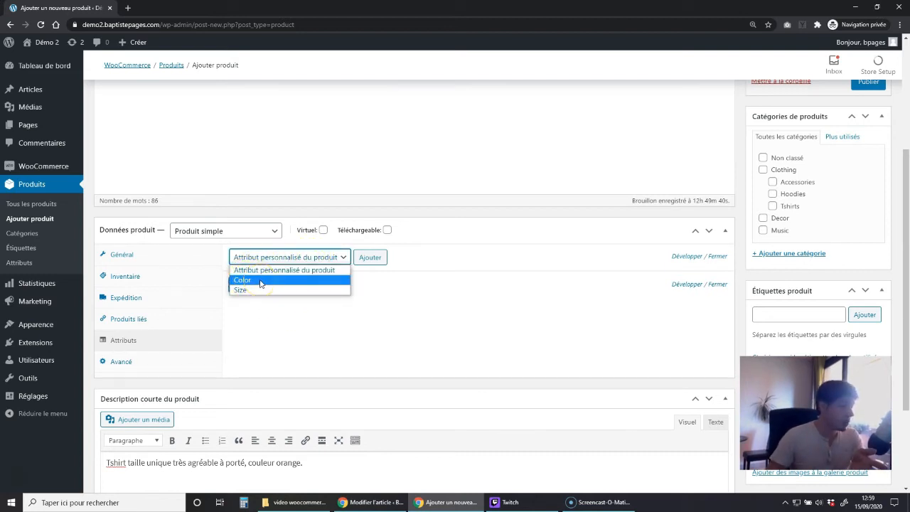
pyautogui.click(260, 284)
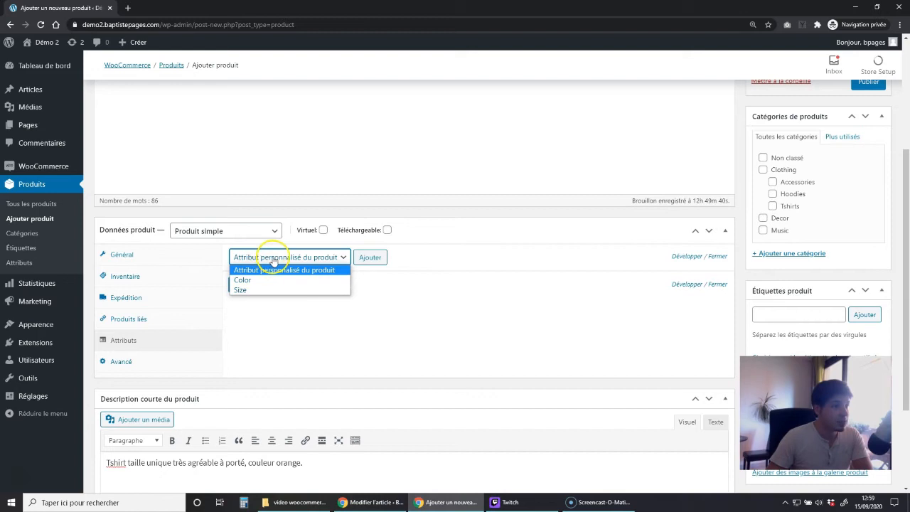
pyautogui.click(256, 281)
pyautogui.click(357, 260)
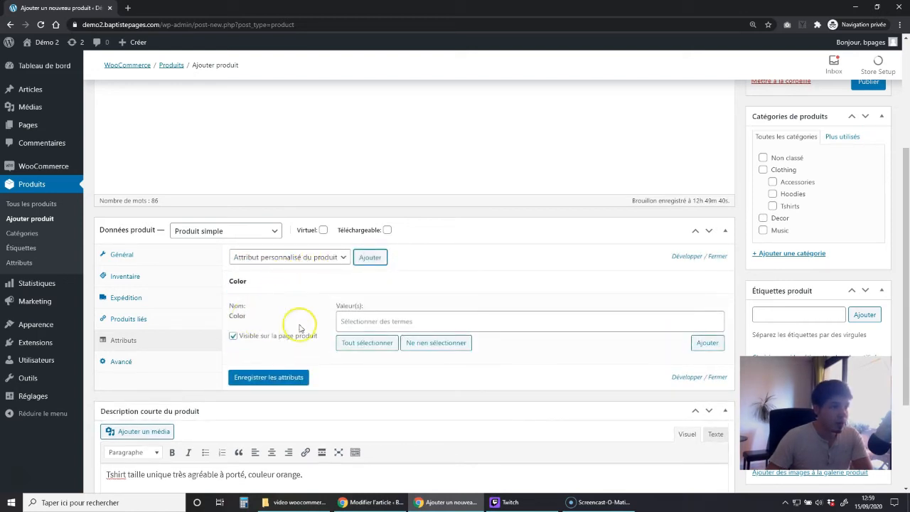
pyautogui.click(368, 320)
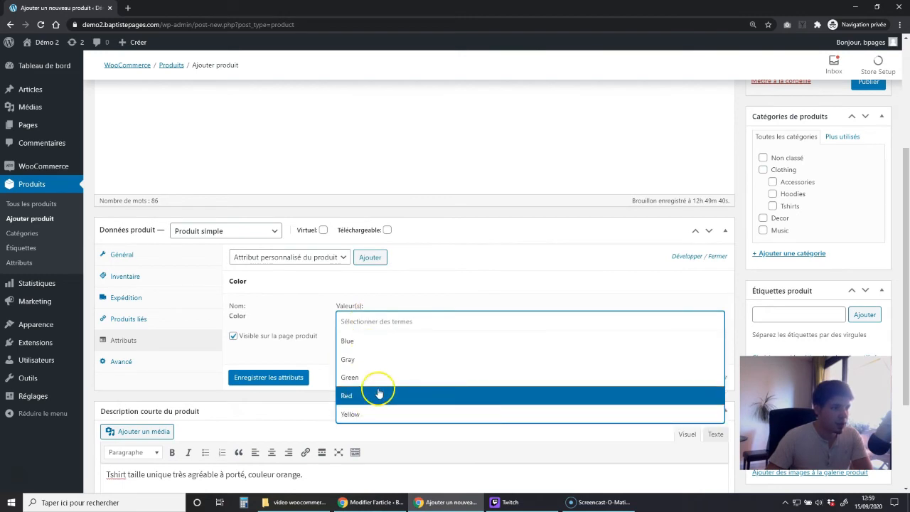
pyautogui.click(352, 396)
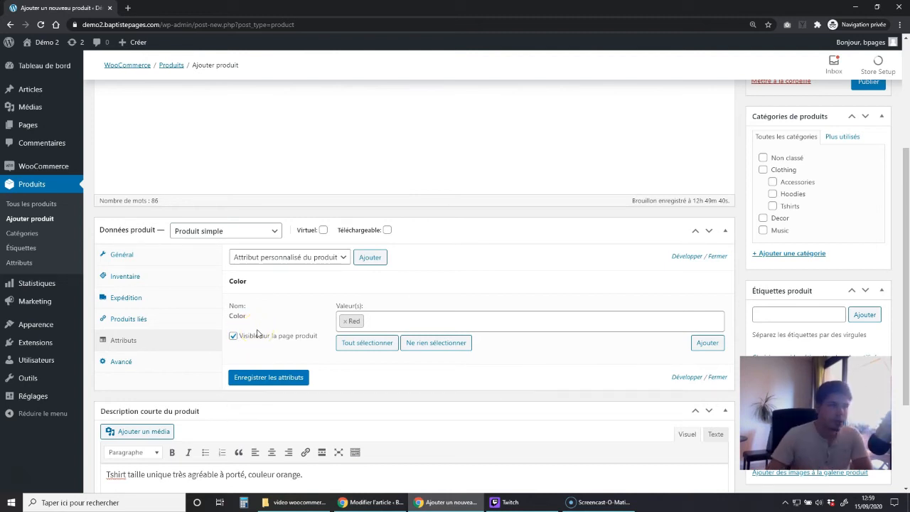
pyautogui.click(254, 378)
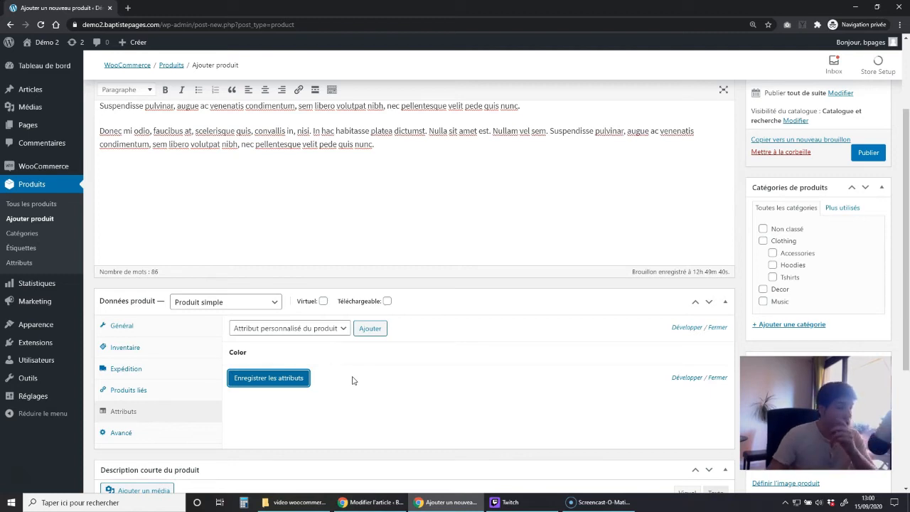
# Review the product's Avancé settings and disable customer reviews (Activer les avis).
pyautogui.click(165, 433)
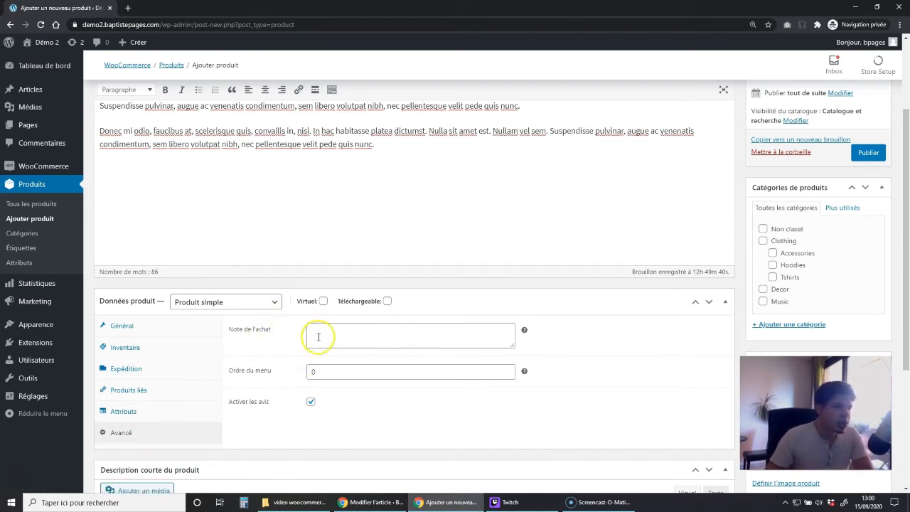
pyautogui.moveTo(522, 328)
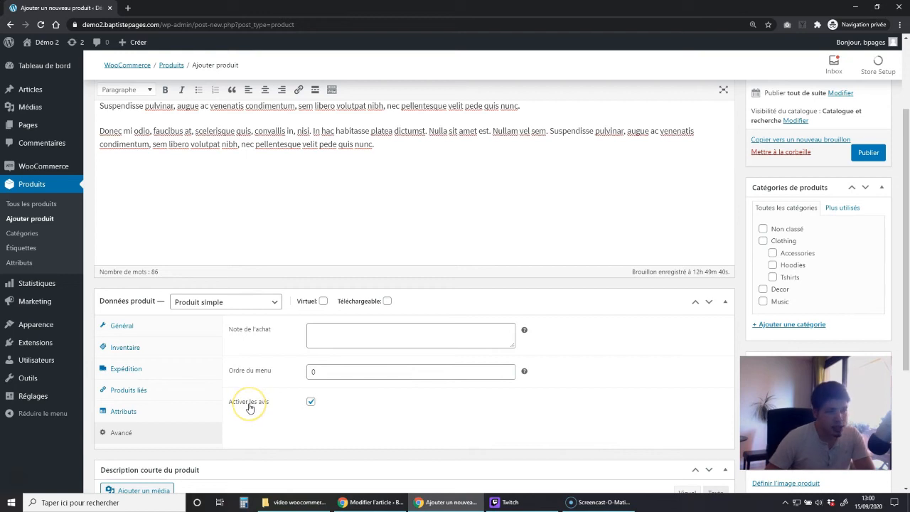
pyautogui.click(311, 402)
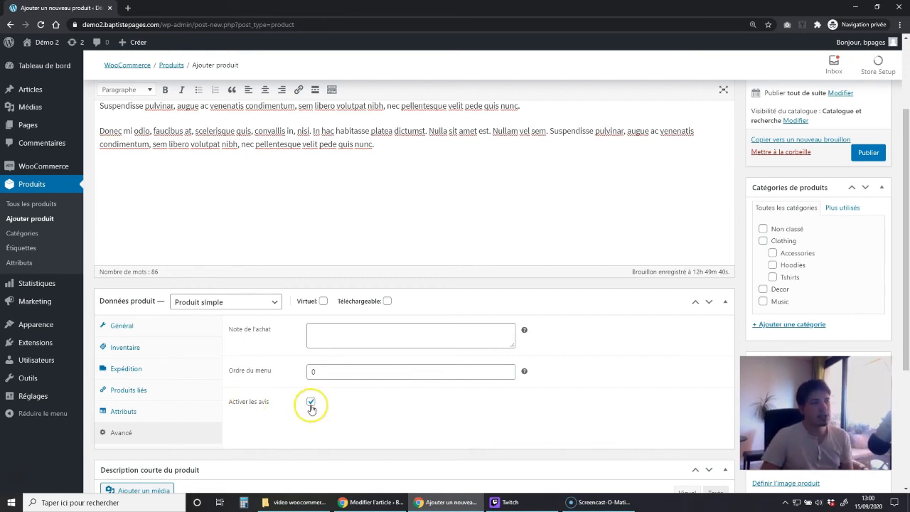
pyautogui.click(346, 421)
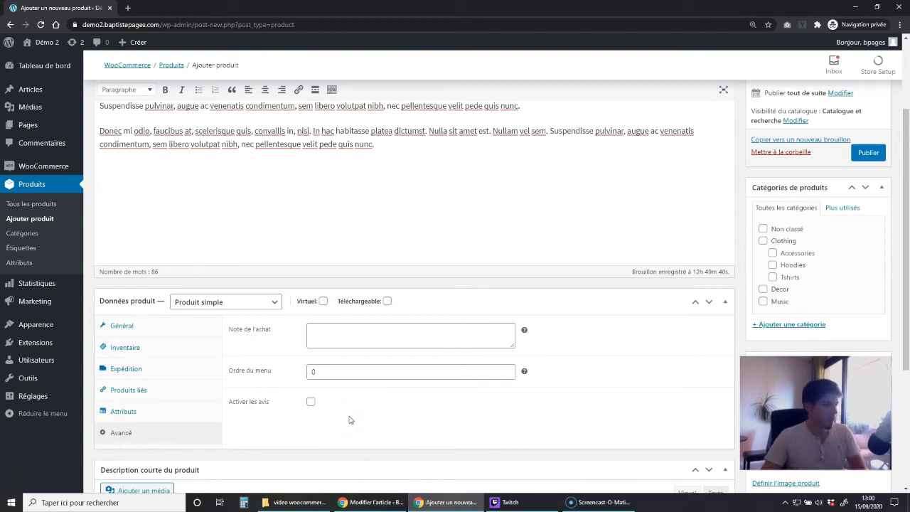
# Preview the product page and check its prices, stock and short description.
pyautogui.scroll(-2, 387, 398)
pyautogui.scroll(1, 325, 356)
pyautogui.click(165, 285)
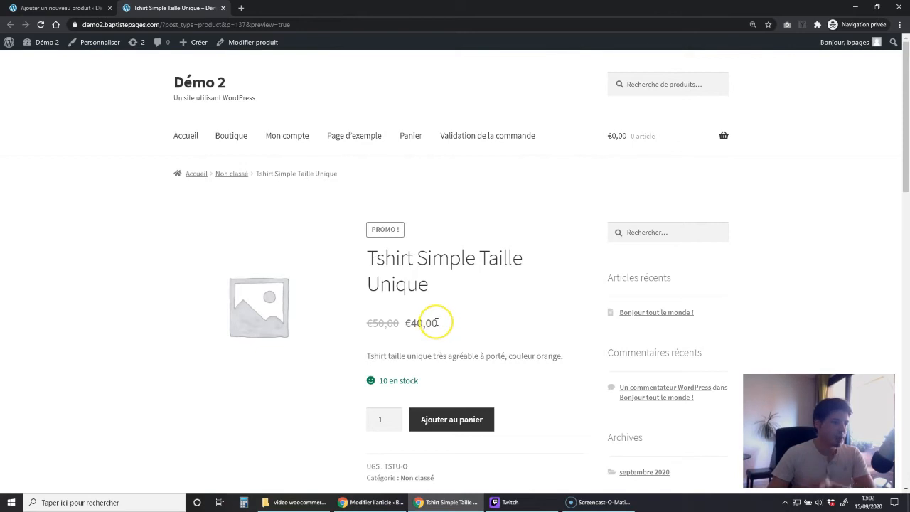
pyautogui.scroll(-1, 424, 320)
pyautogui.moveTo(373, 333); pyautogui.dragTo(418, 332)
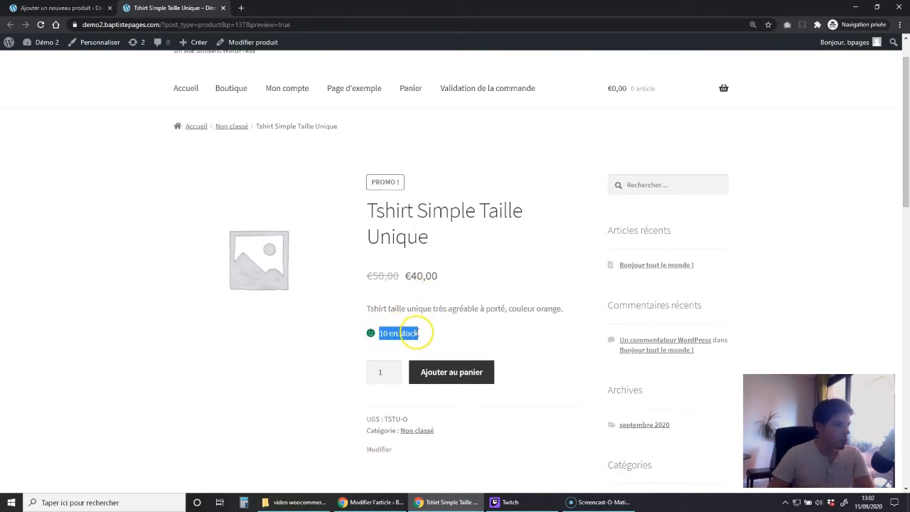
pyautogui.tripleClick(432, 313)
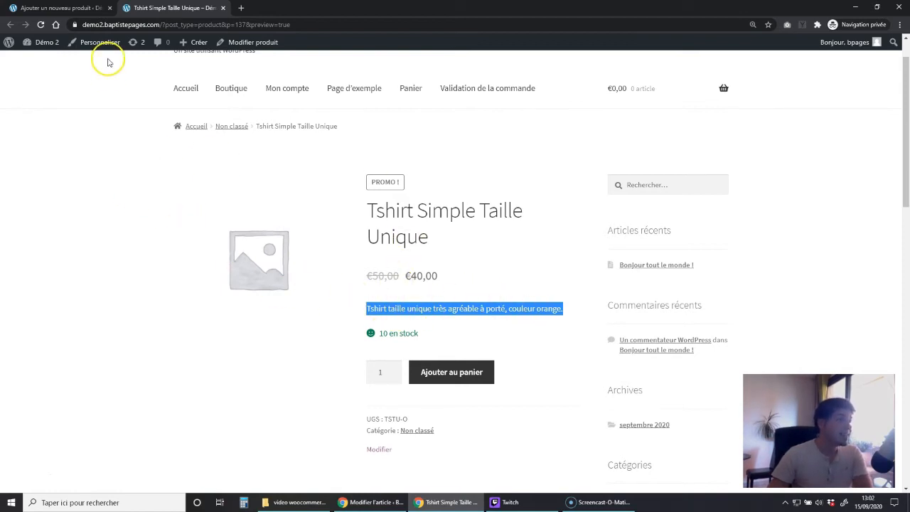
# Return to editing the product, upload noir-et-blanc.jpg from the video woocommerce produit simple folder and set it as the product image.
pyautogui.click(59, 7)
pyautogui.scroll(2, 386, 290)
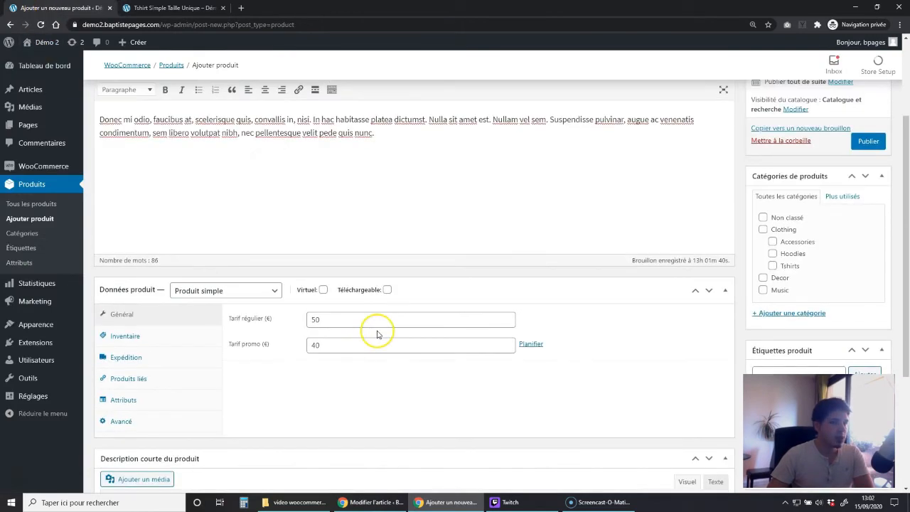
pyautogui.scroll(-1, 378, 331)
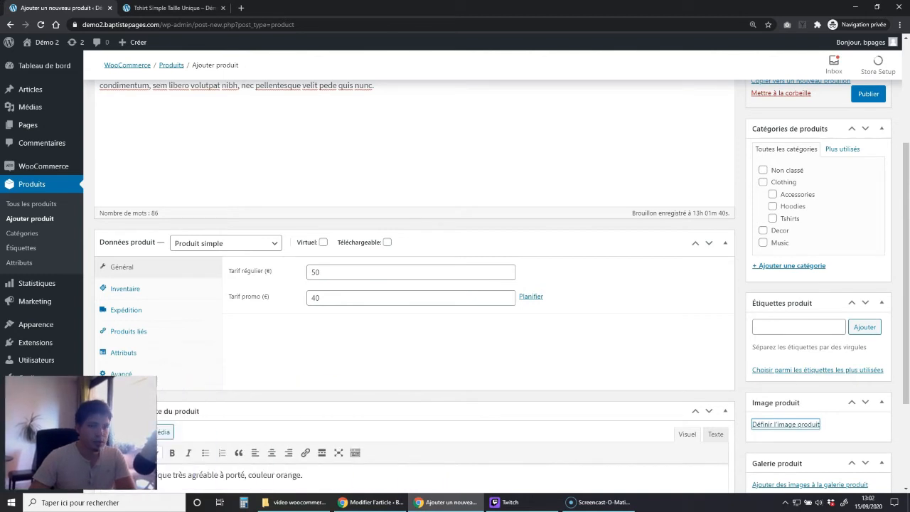
pyautogui.scroll(3, 417, 121)
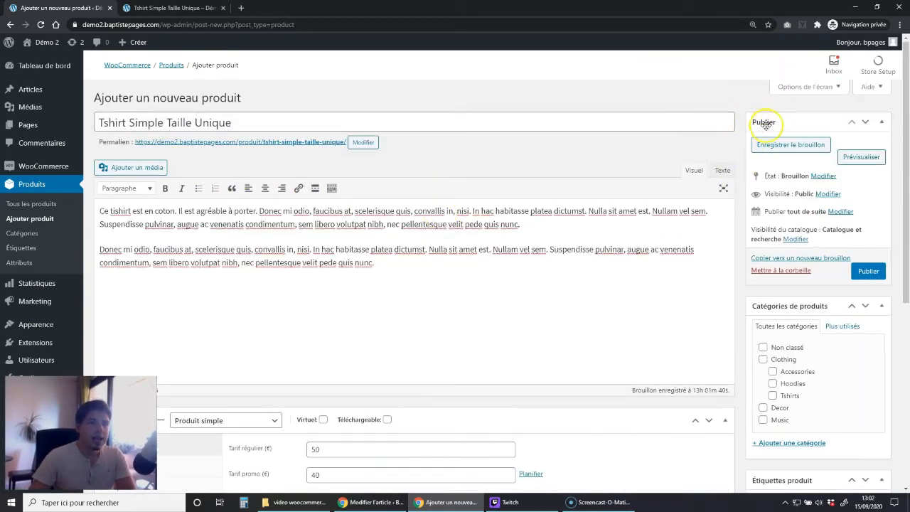
pyautogui.scroll(-5, 734, 142)
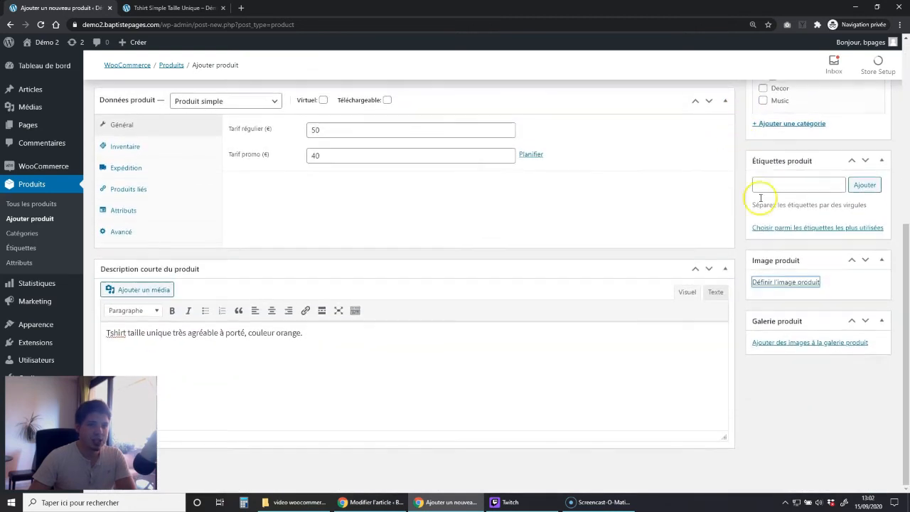
pyautogui.click(781, 286)
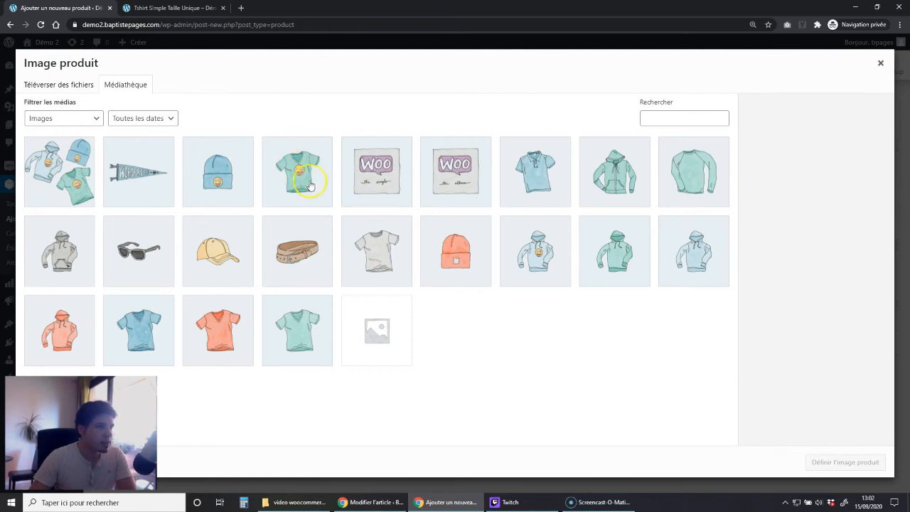
pyautogui.click(297, 502)
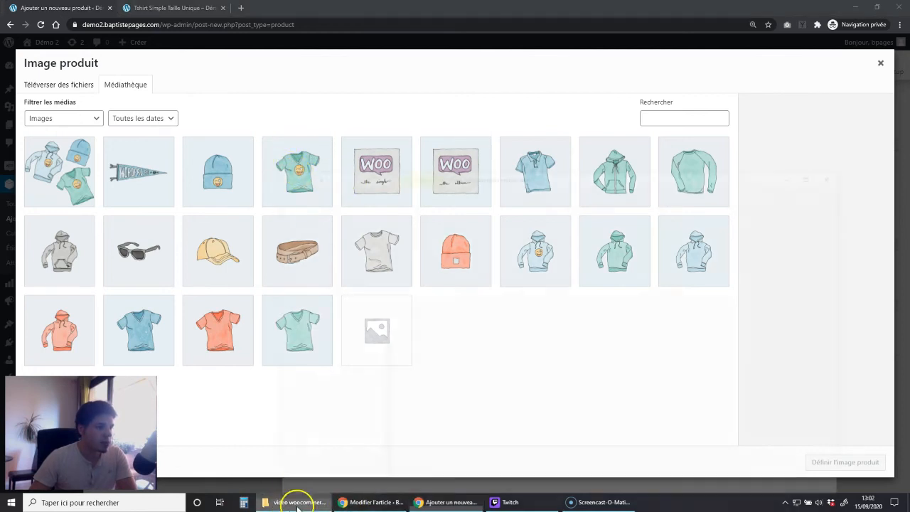
pyautogui.click(450, 197)
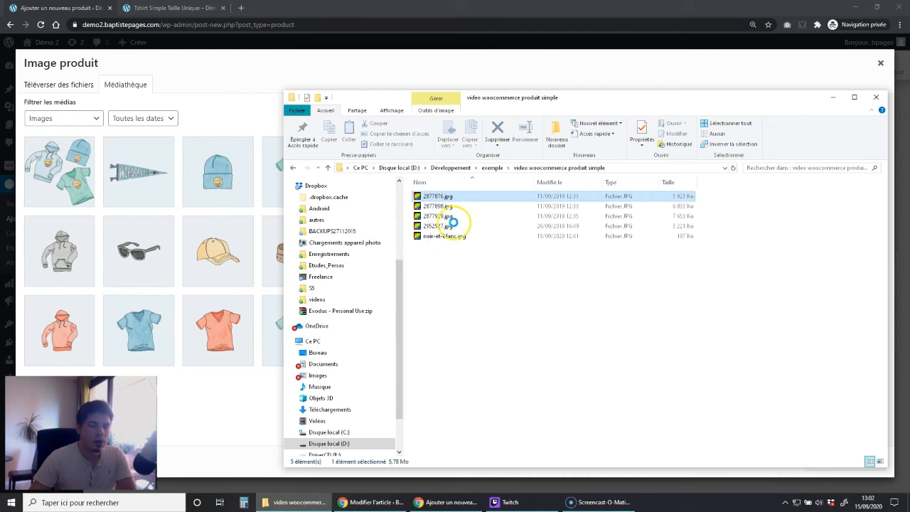
pyautogui.click(435, 236)
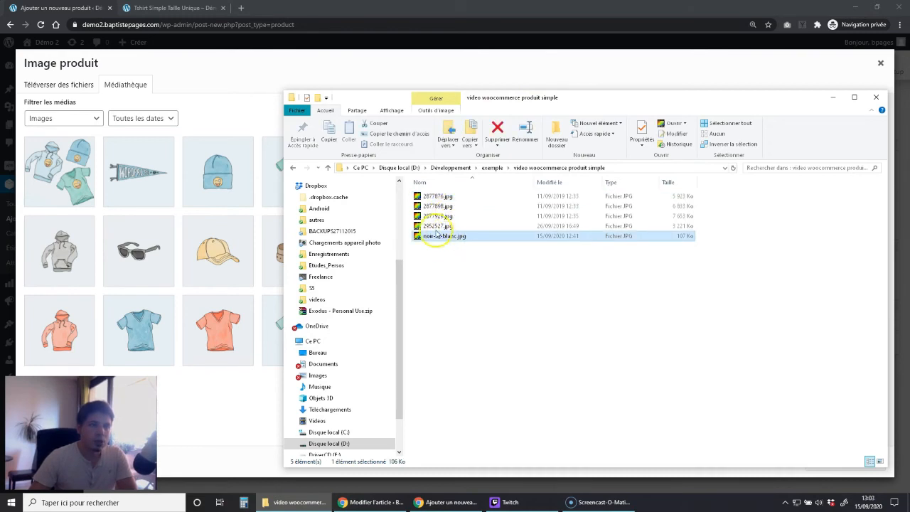
pyautogui.moveTo(435, 236); pyautogui.dragTo(175, 219)
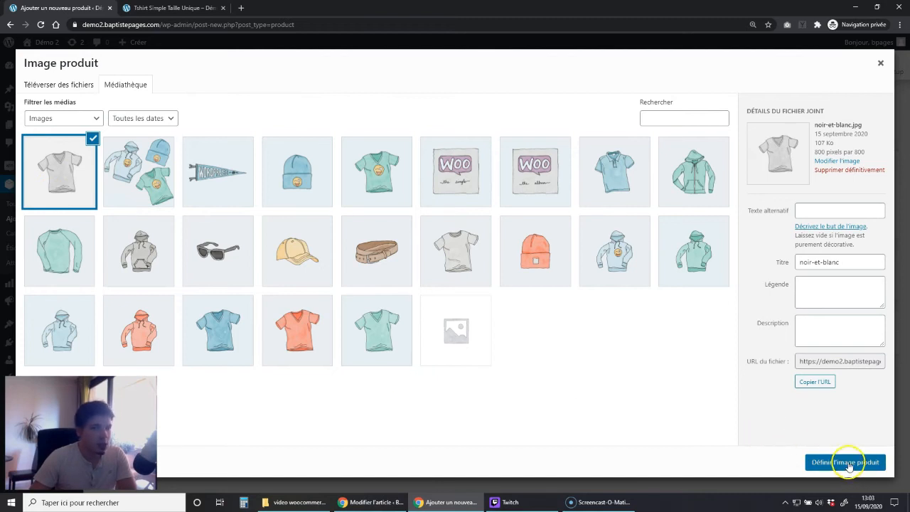
pyautogui.click(846, 462)
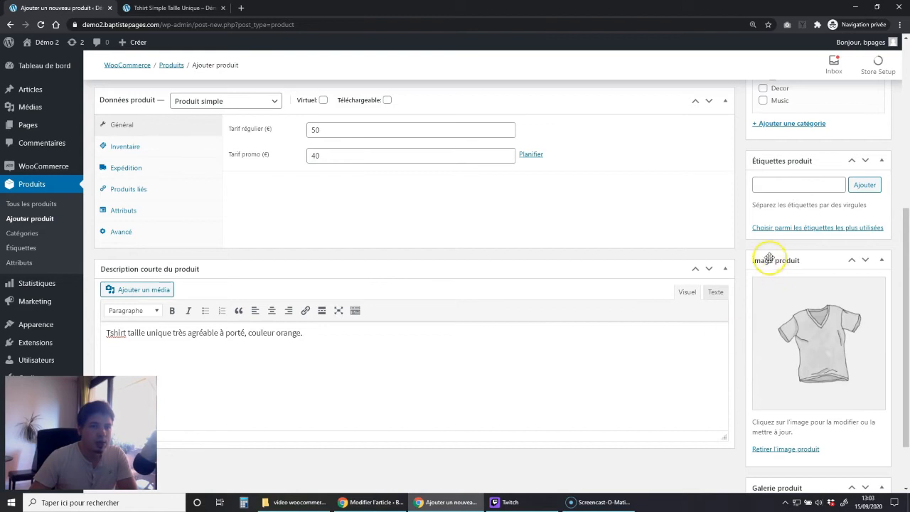
# Reopen the product image selection to view how the image can be replaced, and close it.
pyautogui.scroll(-1, 779, 353)
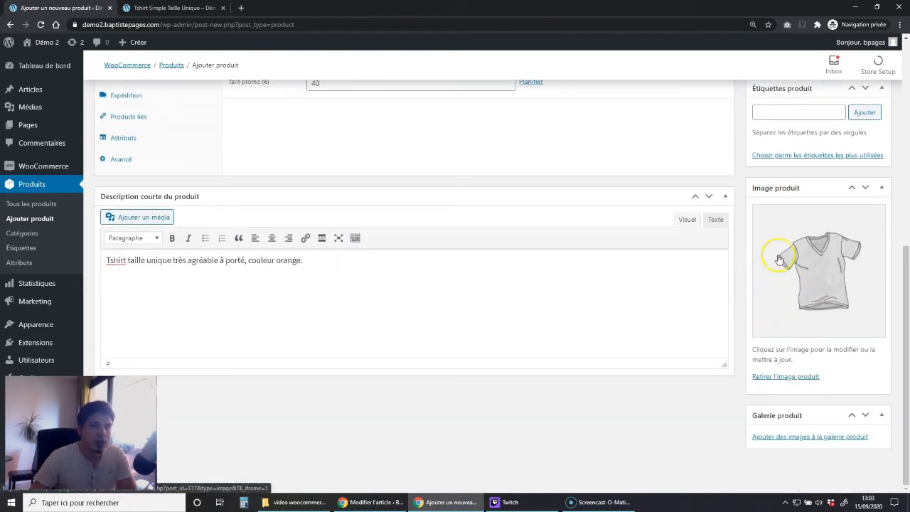
pyautogui.click(822, 270)
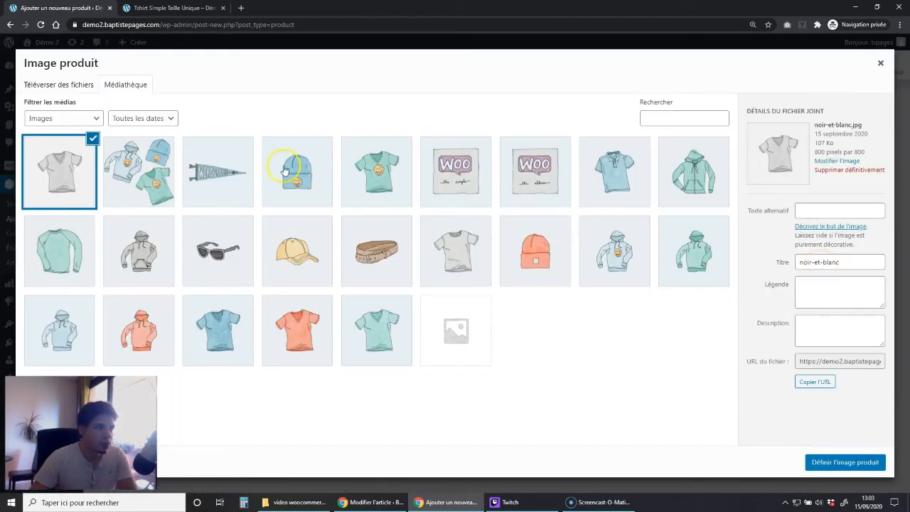
pyautogui.click(880, 62)
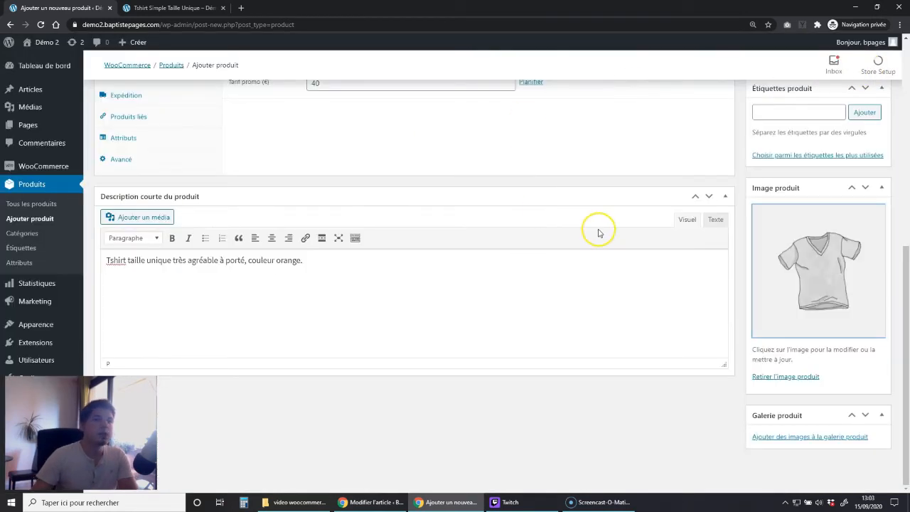
pyautogui.click(661, 306)
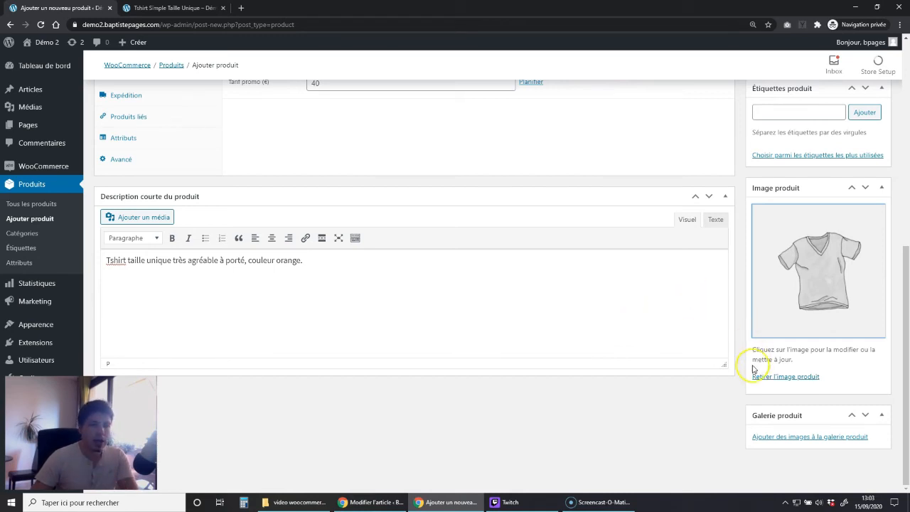
# Add the blue, orange and green V-neck T-shirt images from the media library to the product gallery.
pyautogui.click(807, 443)
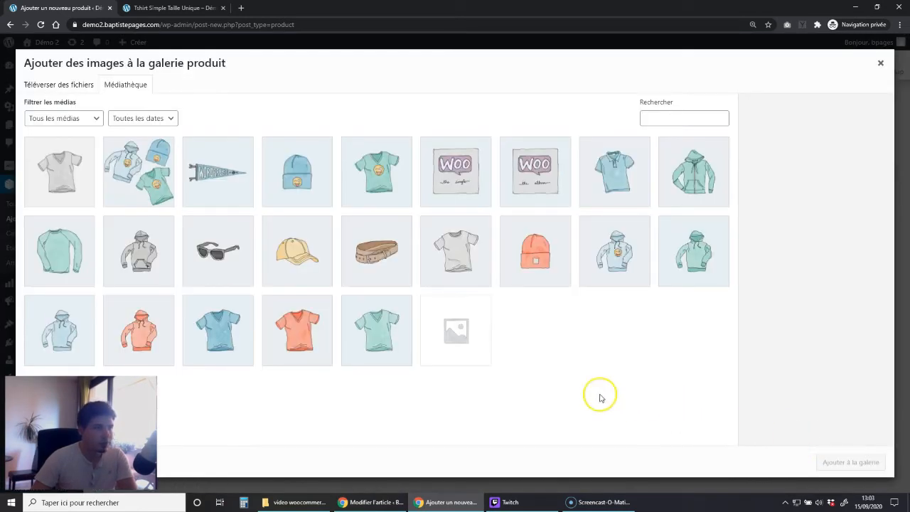
pyautogui.click(298, 328)
pyautogui.click(360, 335)
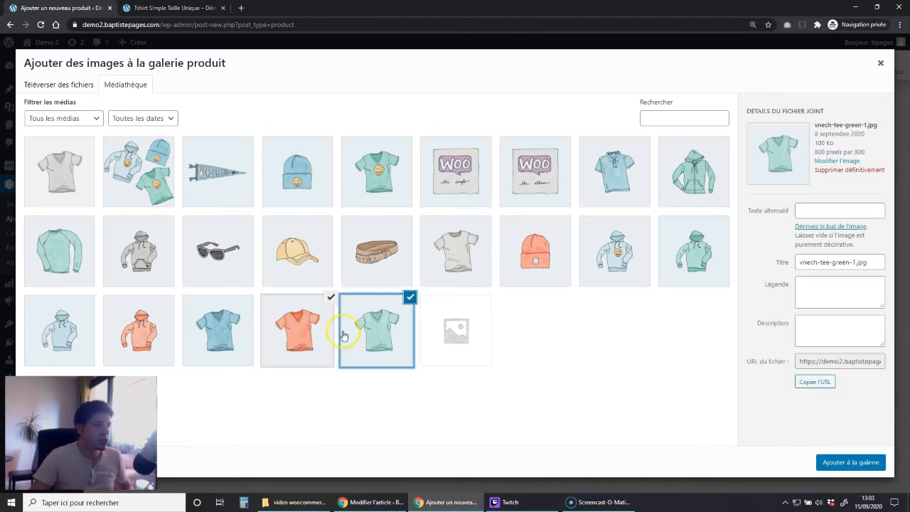
pyautogui.click(189, 326)
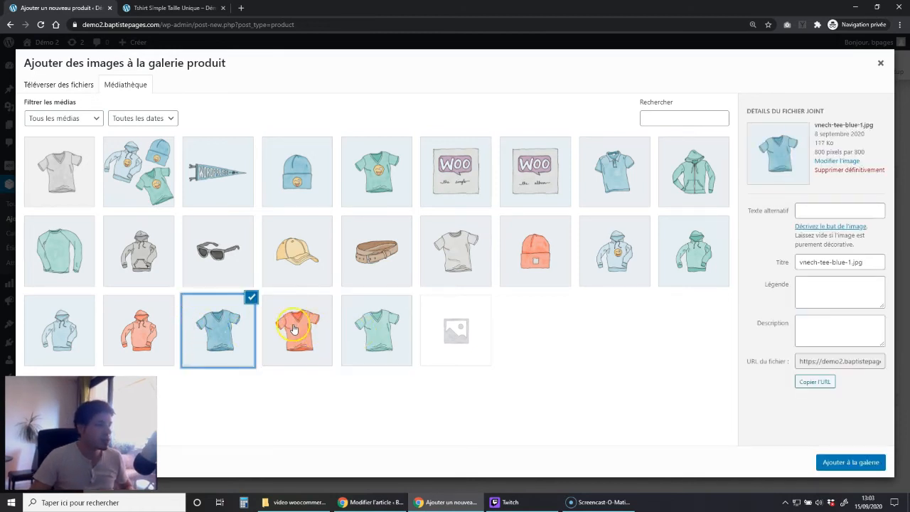
pyautogui.click(296, 327)
pyautogui.click(367, 324)
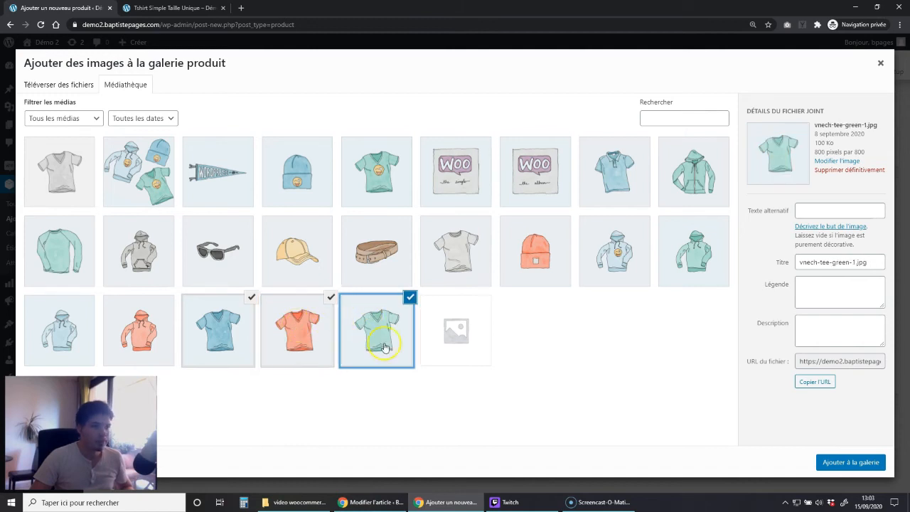
pyautogui.click(860, 462)
pyautogui.click(875, 437)
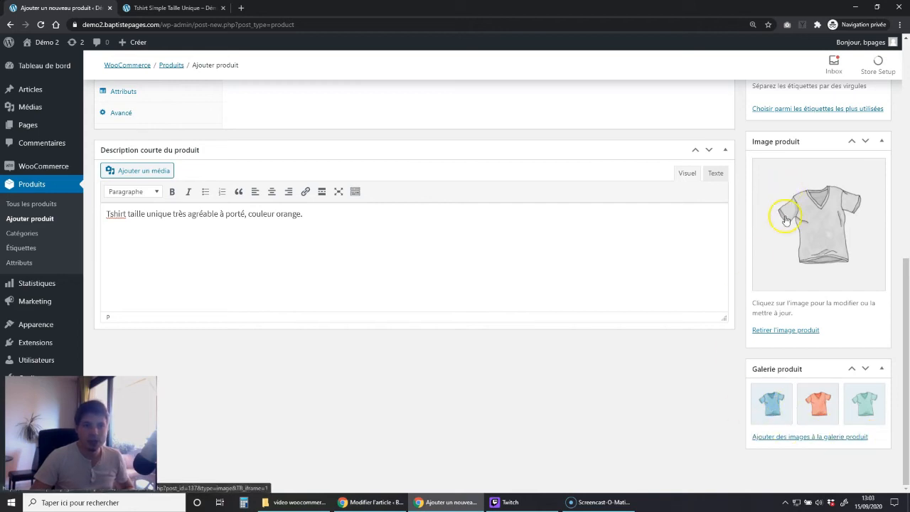
# Preview the product page and view the blue, orange and green T-shirt images in its gallery.
pyautogui.scroll(10, 715, 382)
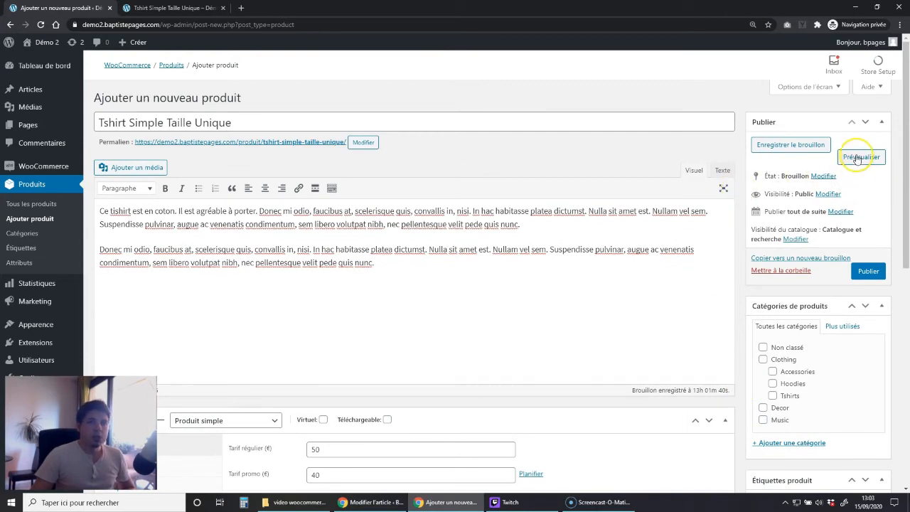
pyautogui.click(858, 160)
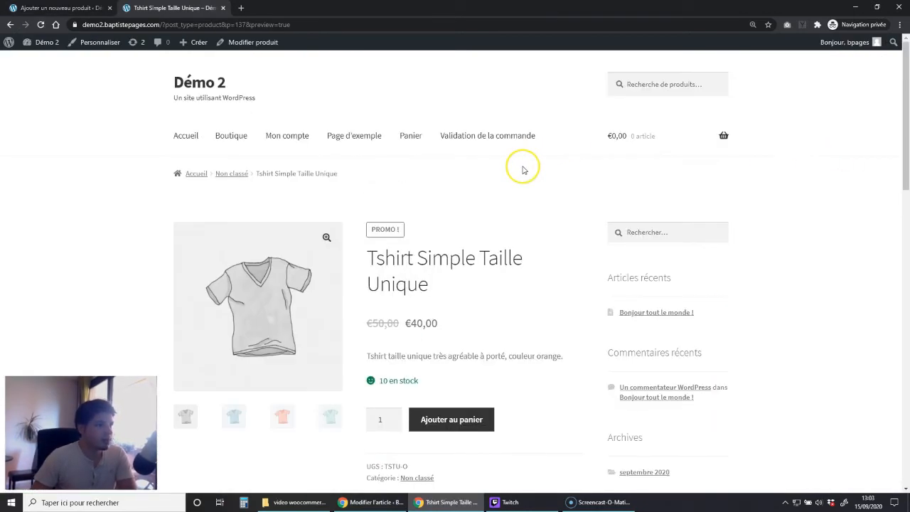
pyautogui.scroll(-1, 310, 222)
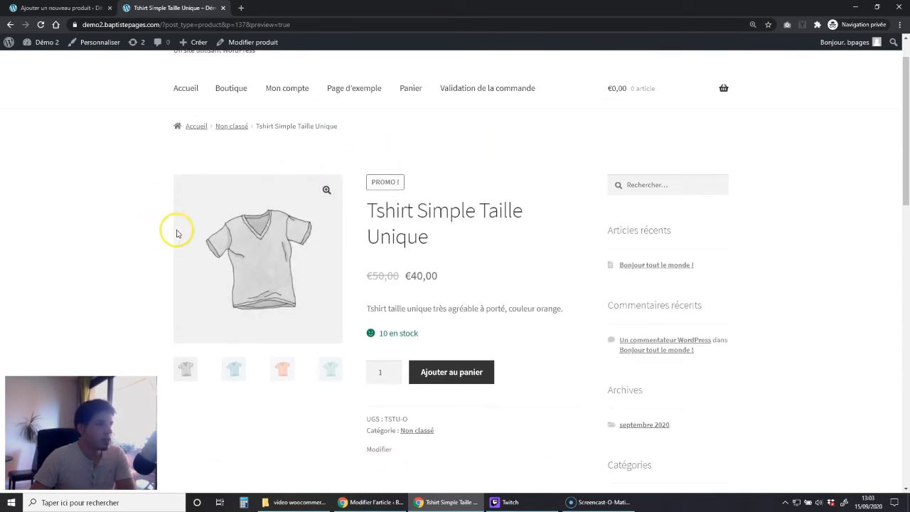
pyautogui.click(233, 368)
pyautogui.click(273, 373)
pyautogui.click(332, 369)
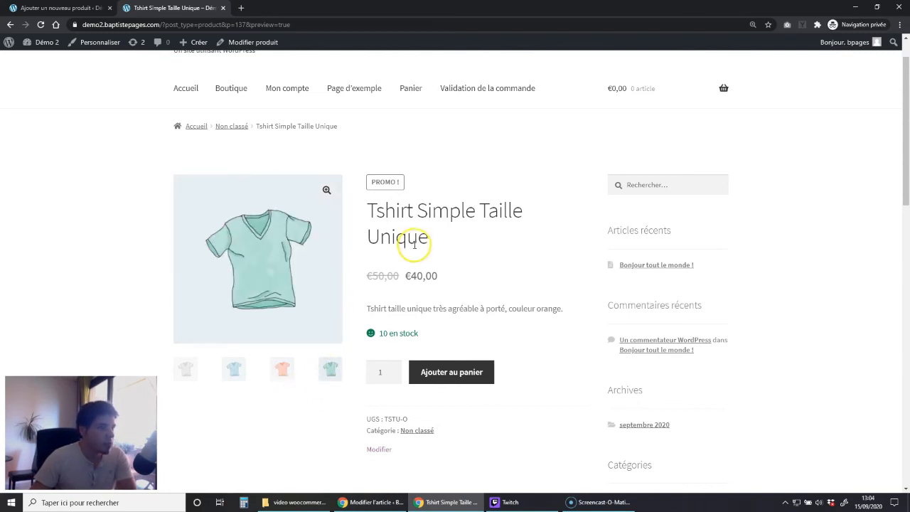
pyautogui.scroll(1, 413, 245)
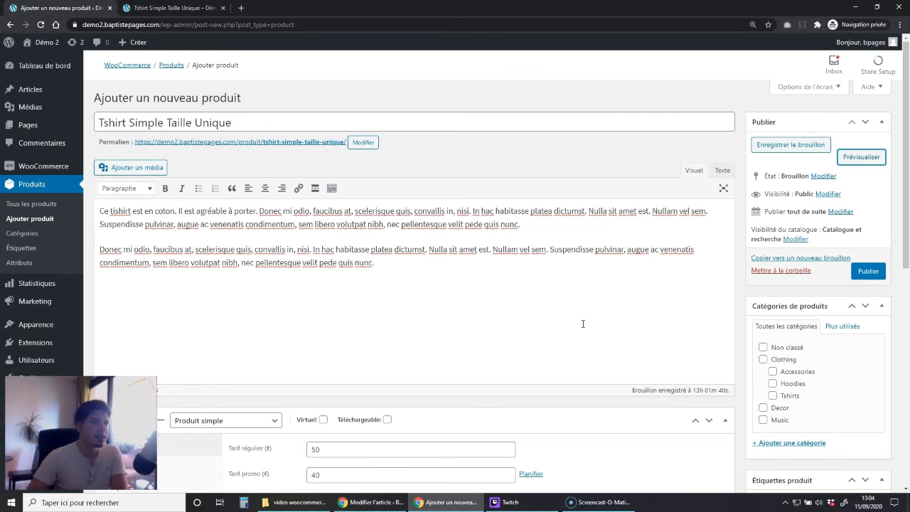
# Return to editing the product, assign it to the Clothing and Tshirts categories, and create a new category named Taille Unique.
pyautogui.scroll(-2, 617, 349)
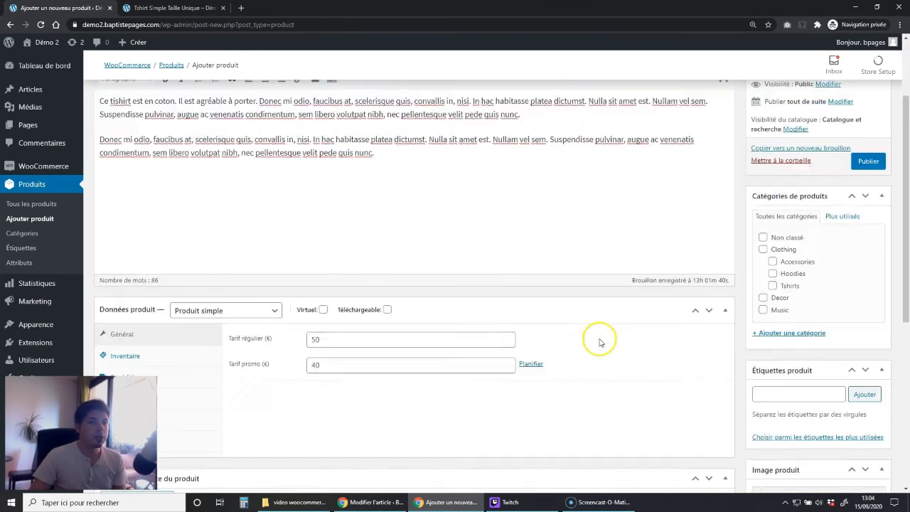
pyautogui.scroll(1, 591, 296)
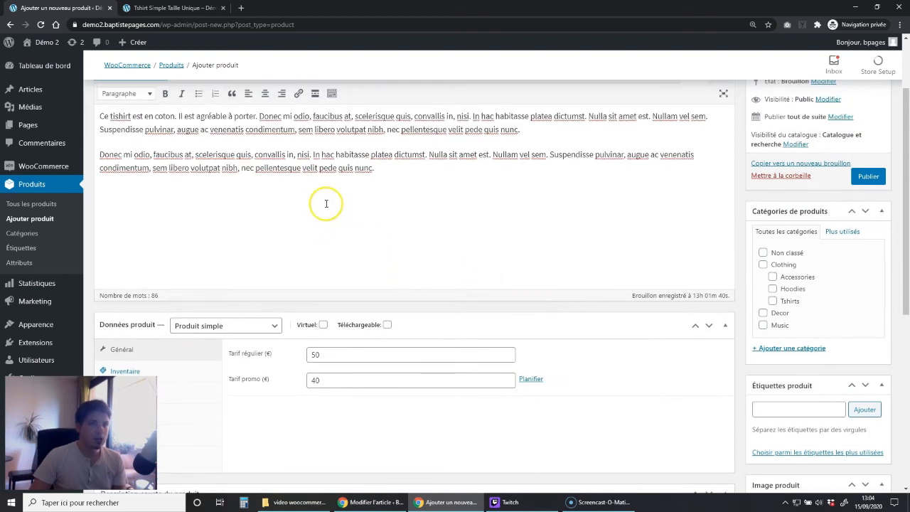
pyautogui.scroll(1, 585, 227)
pyautogui.scroll(-2, 813, 171)
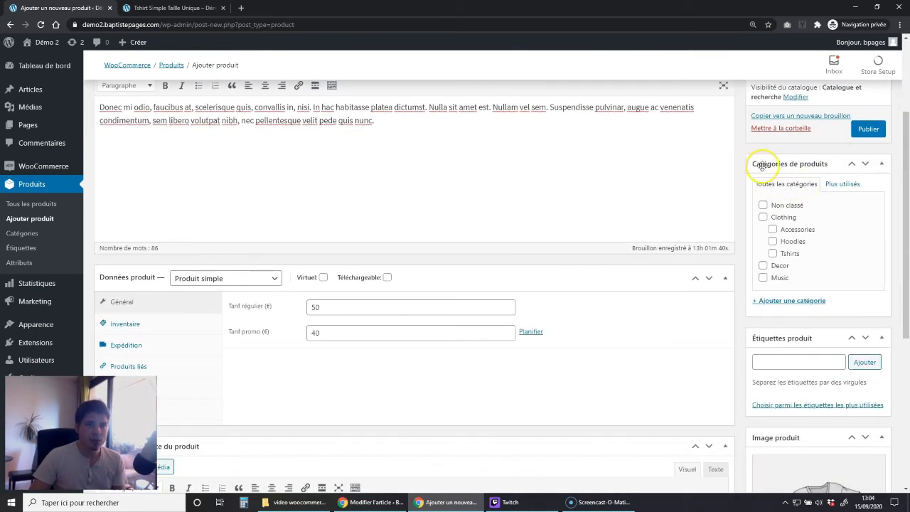
pyautogui.click(763, 217)
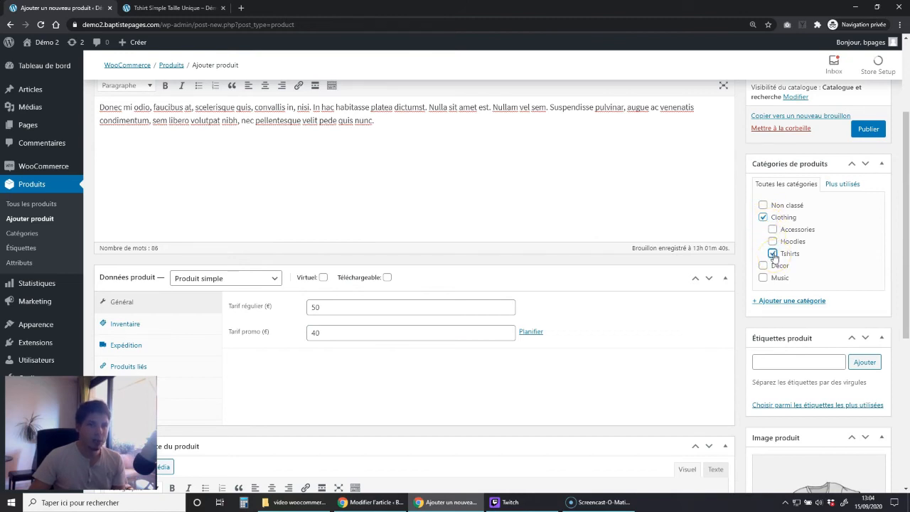
pyautogui.click(784, 305)
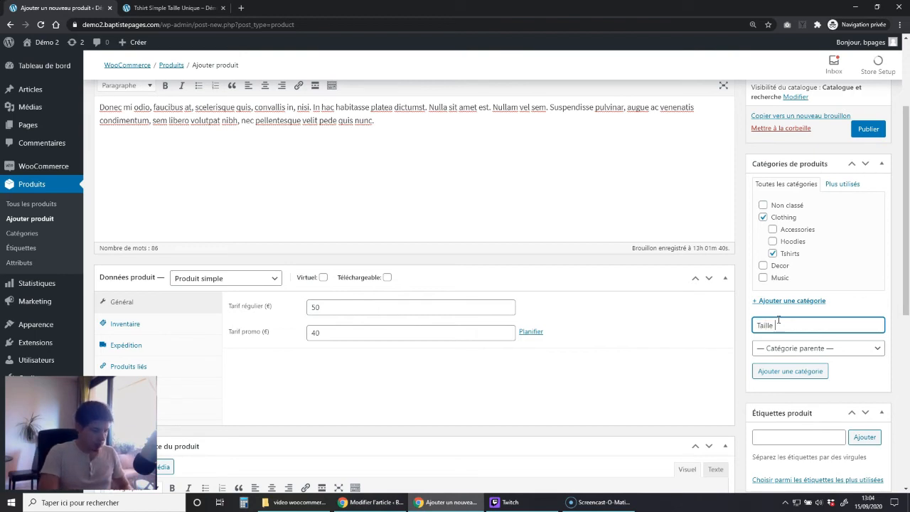
pyautogui.click(786, 376)
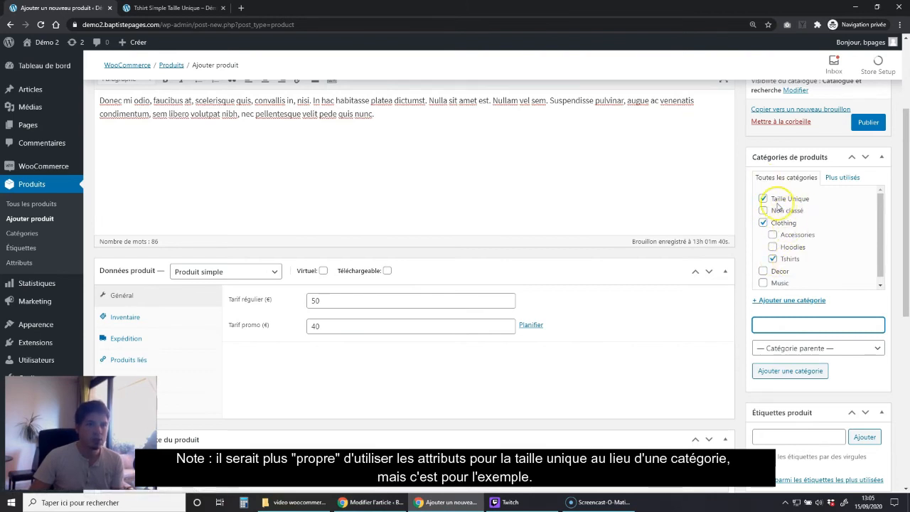
# Add the product tags Détente, Léger and Simple, and open the choice of most used tags.
pyautogui.scroll(-1, 827, 353)
pyautogui.click(782, 342)
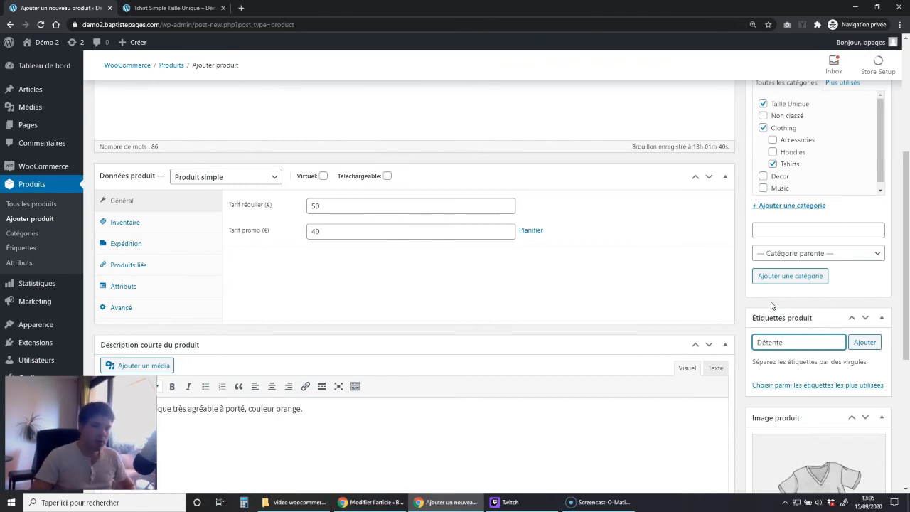
pyautogui.press('Return')
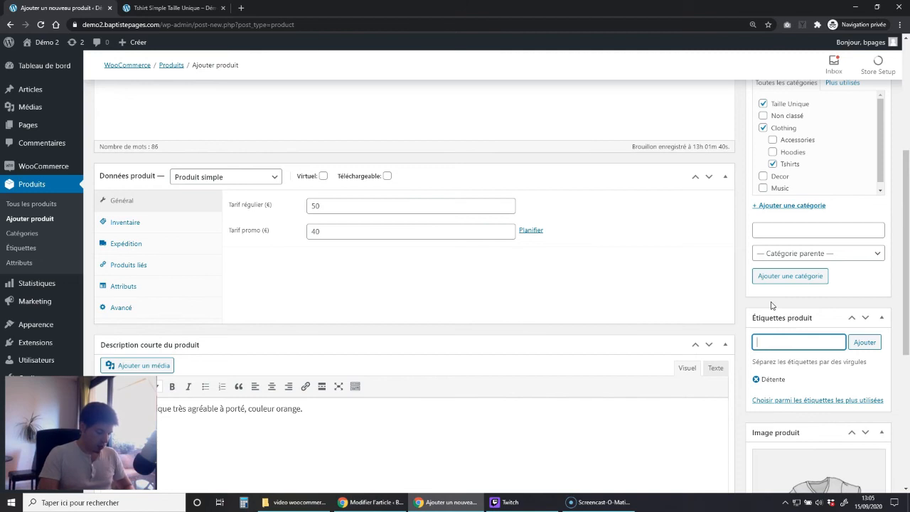
pyautogui.press('Return')
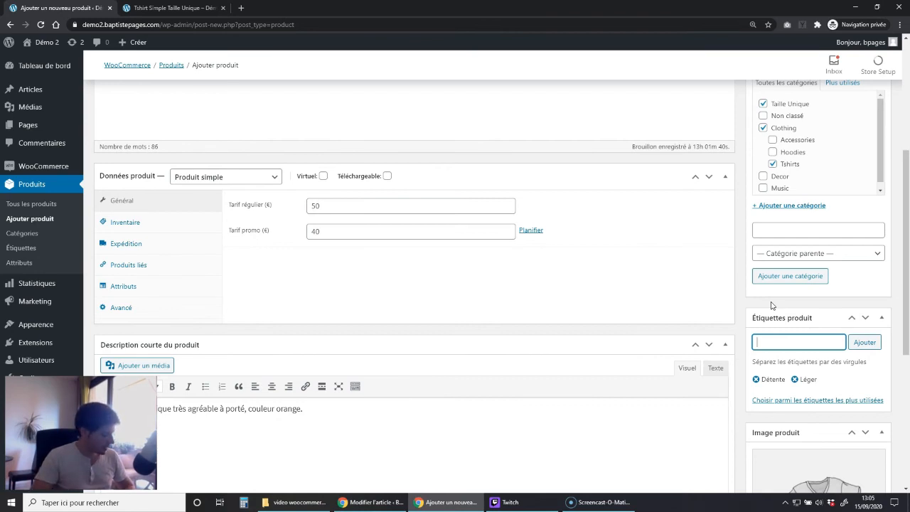
pyautogui.press('Return')
pyautogui.click(760, 315)
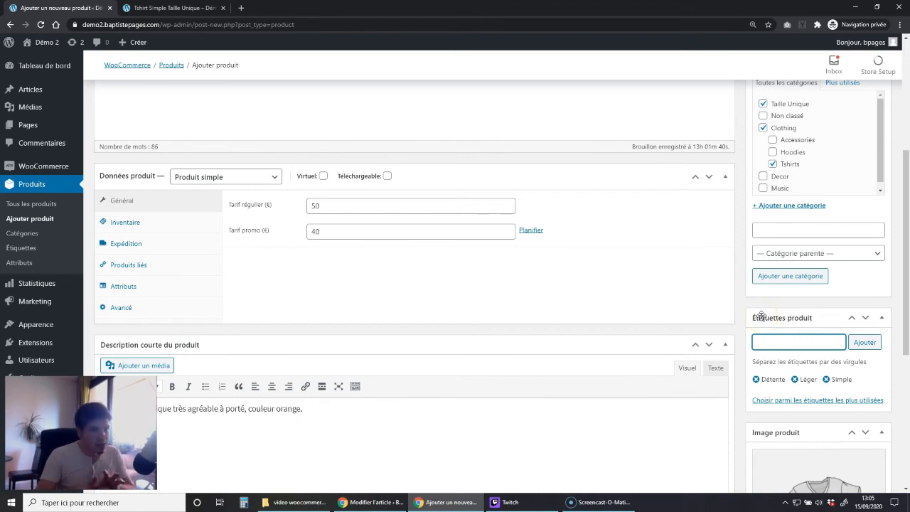
pyautogui.click(788, 310)
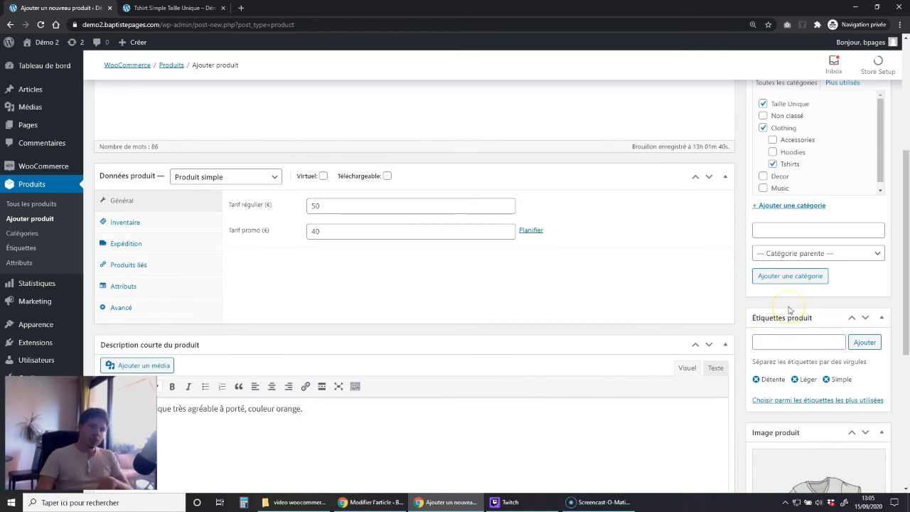
pyautogui.scroll(2, 782, 319)
pyautogui.scroll(-1, 782, 367)
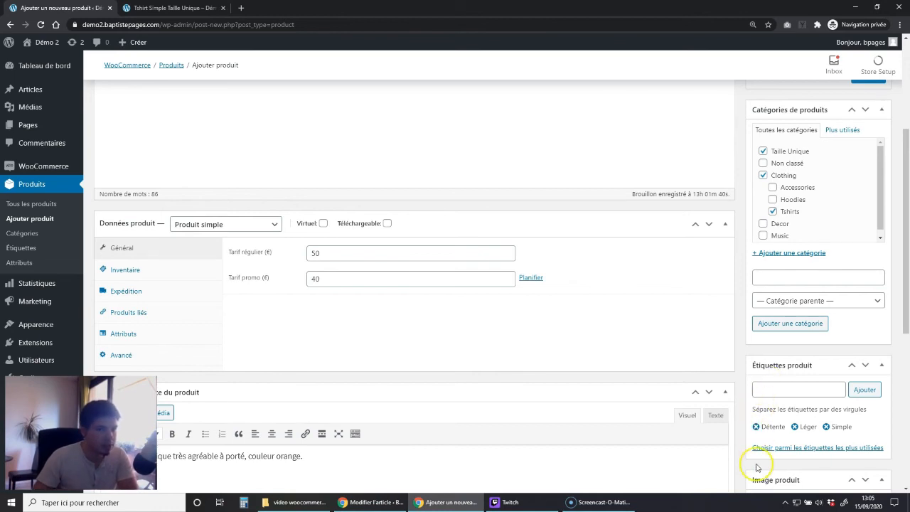
pyautogui.click(775, 449)
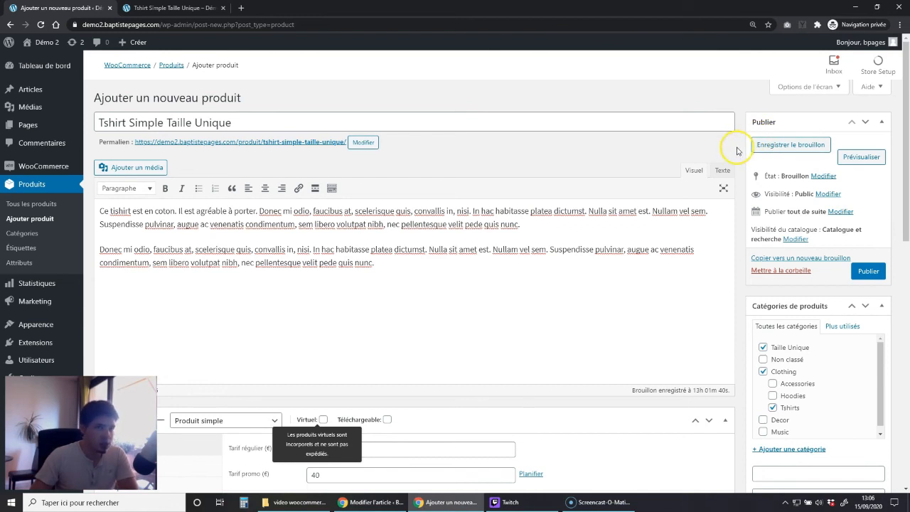
# Save the product draft, preview its page to check the categories and tags, and return to editing.
pyautogui.click(779, 150)
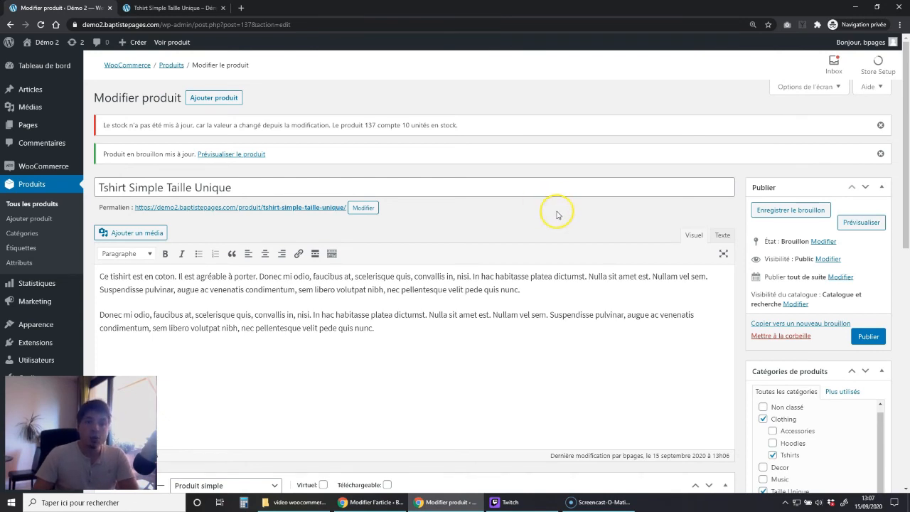
pyautogui.click(868, 229)
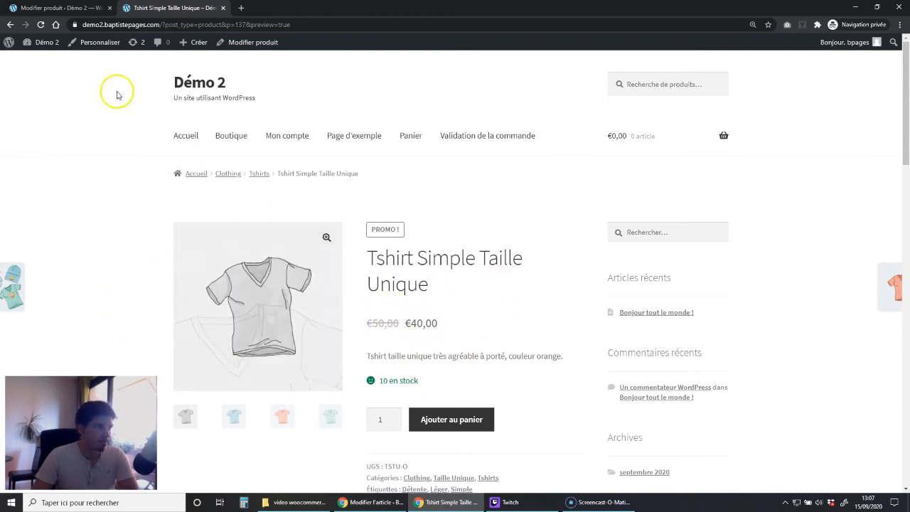
pyautogui.click(63, 11)
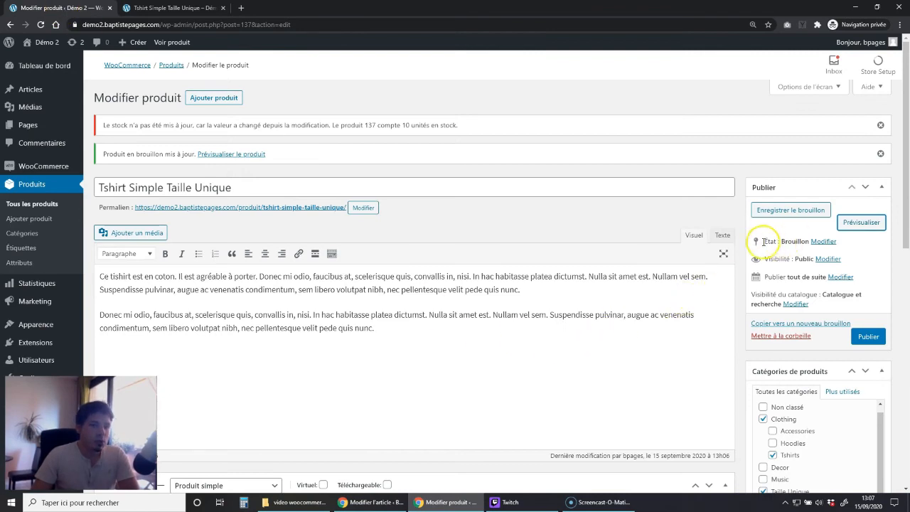
# Try the product status En attente de relecture and put it back to Brouillon.
pyautogui.click(823, 242)
pyautogui.click(821, 256)
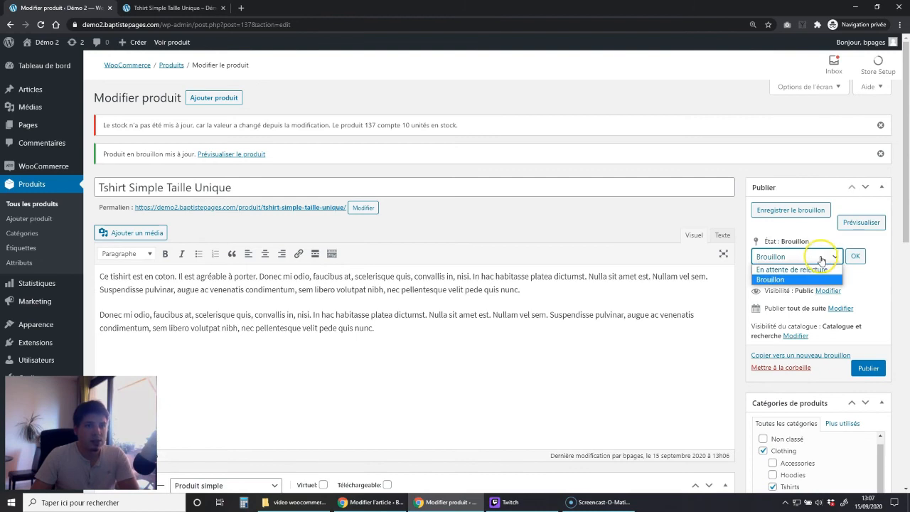
pyautogui.click(793, 270)
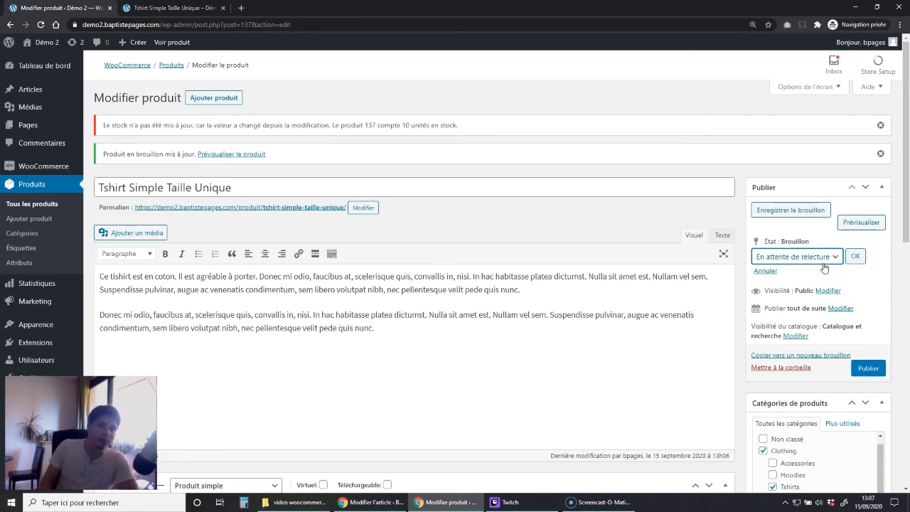
pyautogui.click(818, 258)
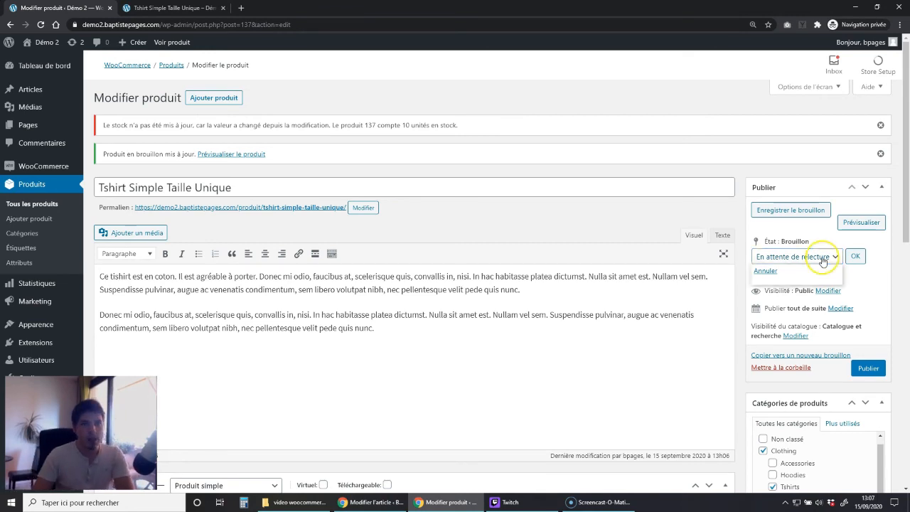
pyautogui.click(787, 270)
pyautogui.click(853, 256)
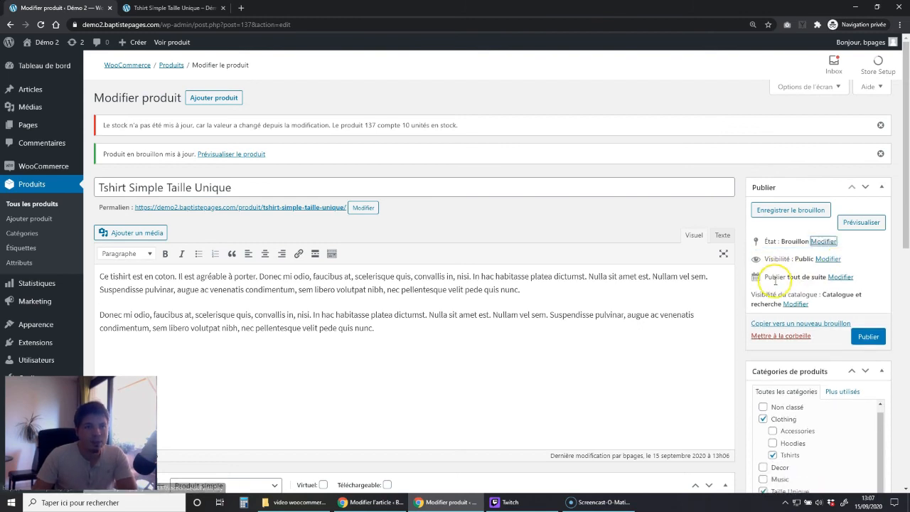
# Examine the product's visibility options, try Privé, select Public again and cancel the visibility change.
pyautogui.doubleClick(763, 260)
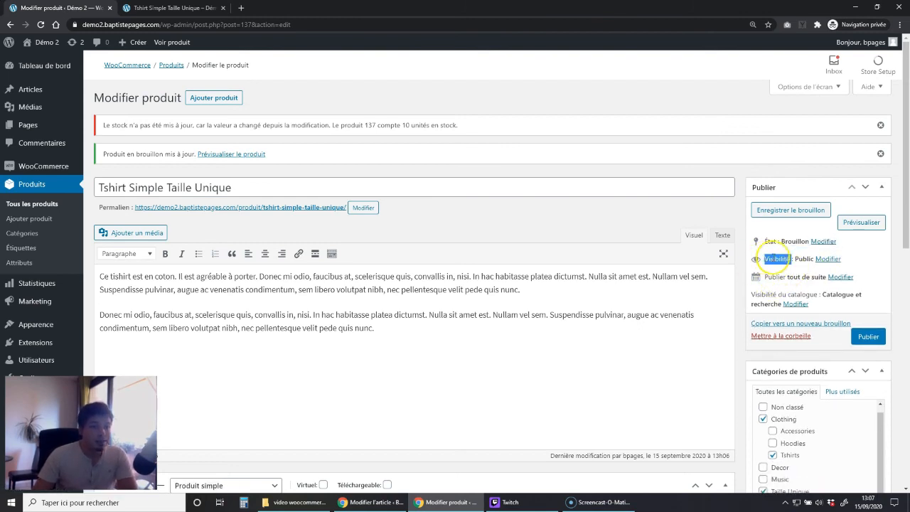
pyautogui.click(828, 259)
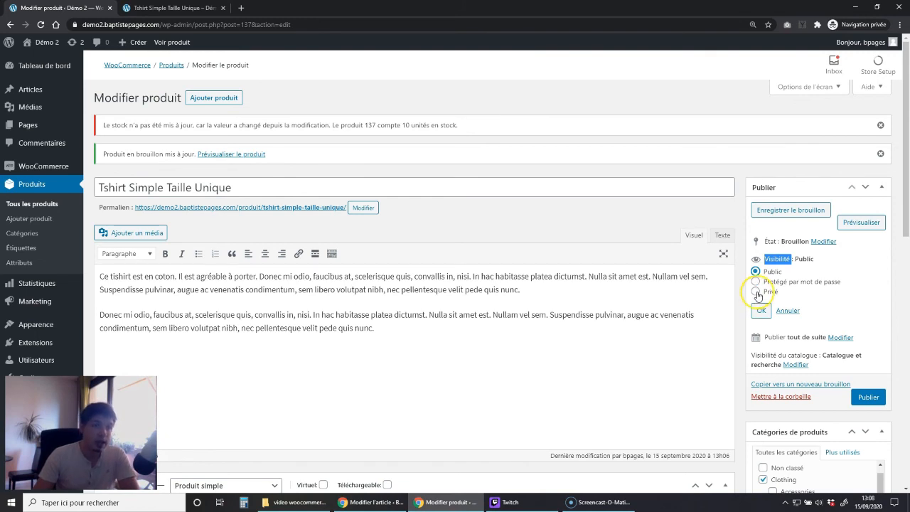
pyautogui.click(755, 291)
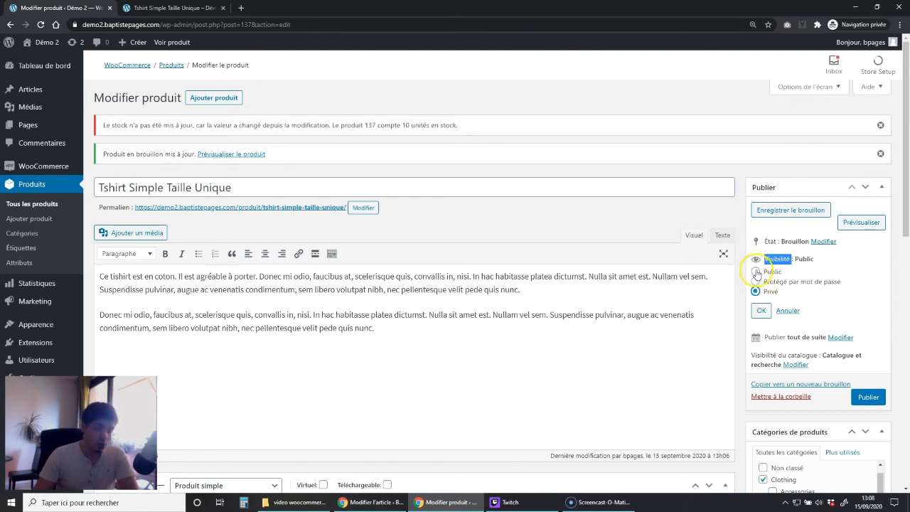
pyautogui.click(755, 271)
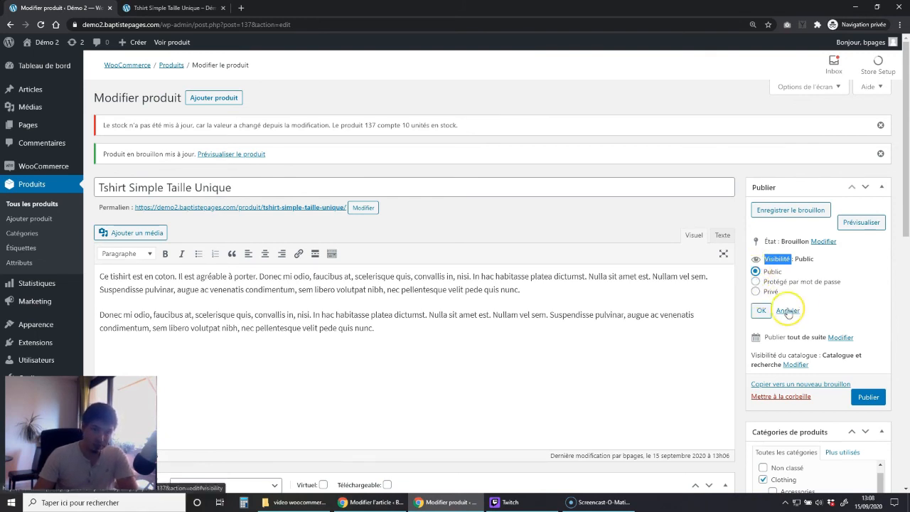
pyautogui.click(787, 310)
pyautogui.click(860, 265)
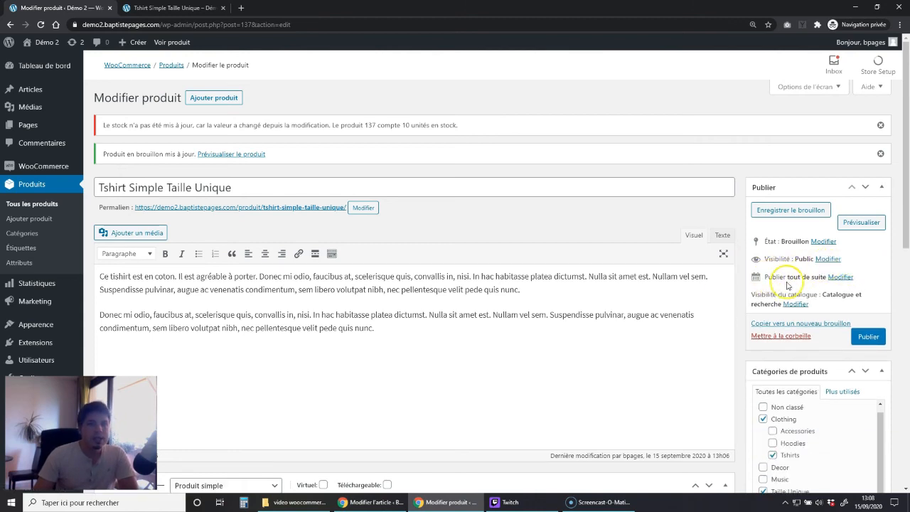
# Schedule the product's publication for 1 October 2020 at 13:06.
pyautogui.click(840, 277)
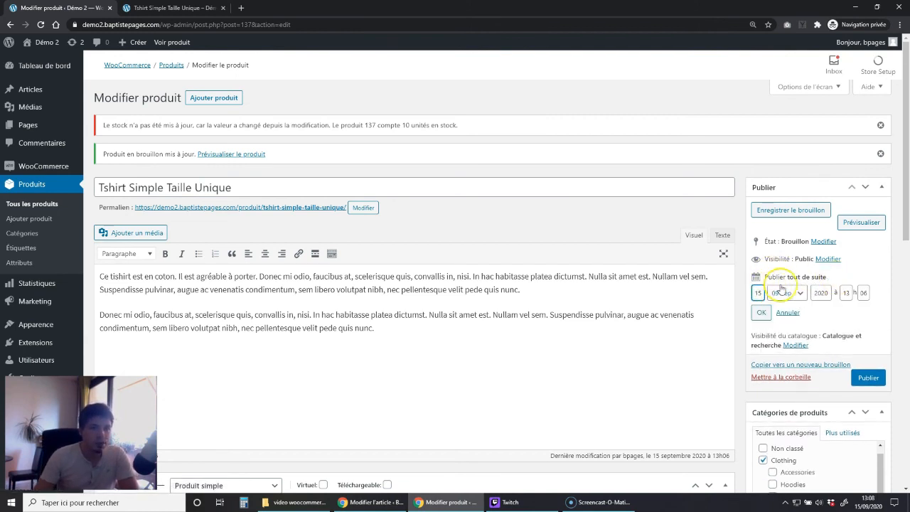
pyautogui.click(785, 293)
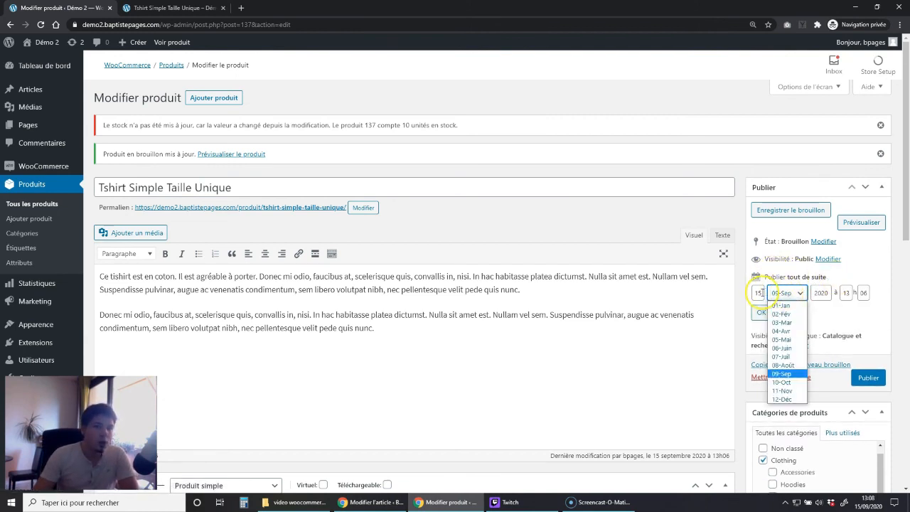
pyautogui.doubleClick(758, 292)
pyautogui.write('1')
pyautogui.click(785, 293)
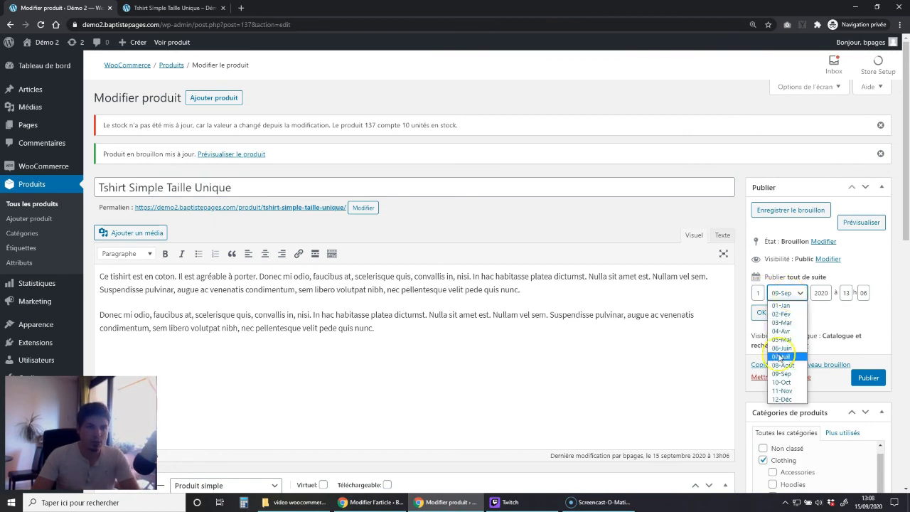
pyautogui.click(781, 382)
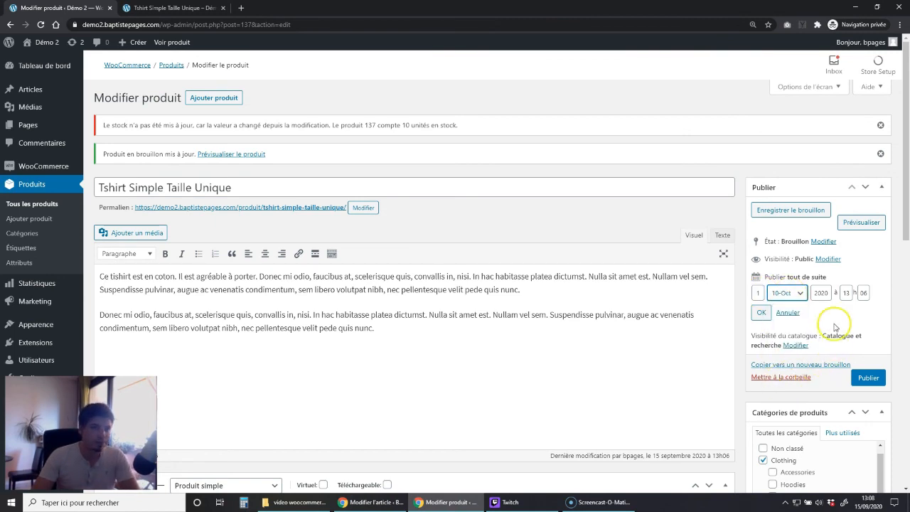
pyautogui.click(760, 320)
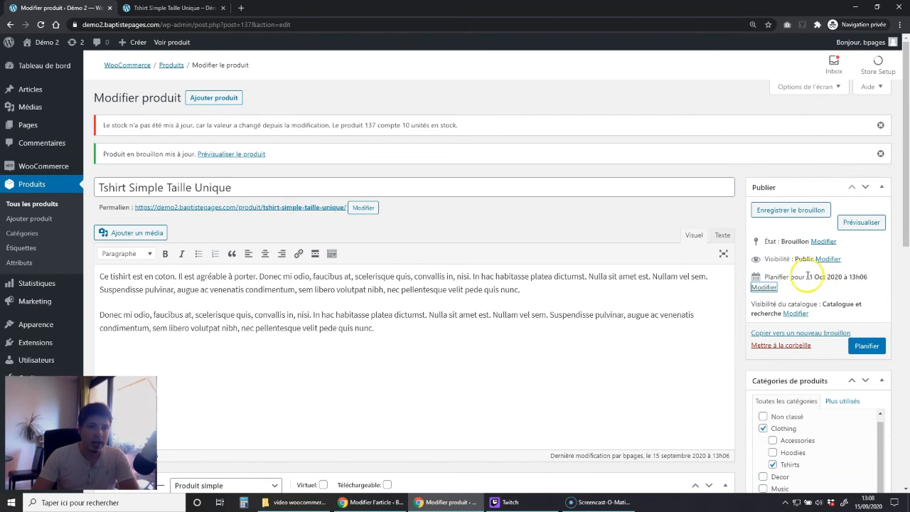
# Cancel the scheduled publication date to go back to publishing the product immediately.
pyautogui.click(777, 286)
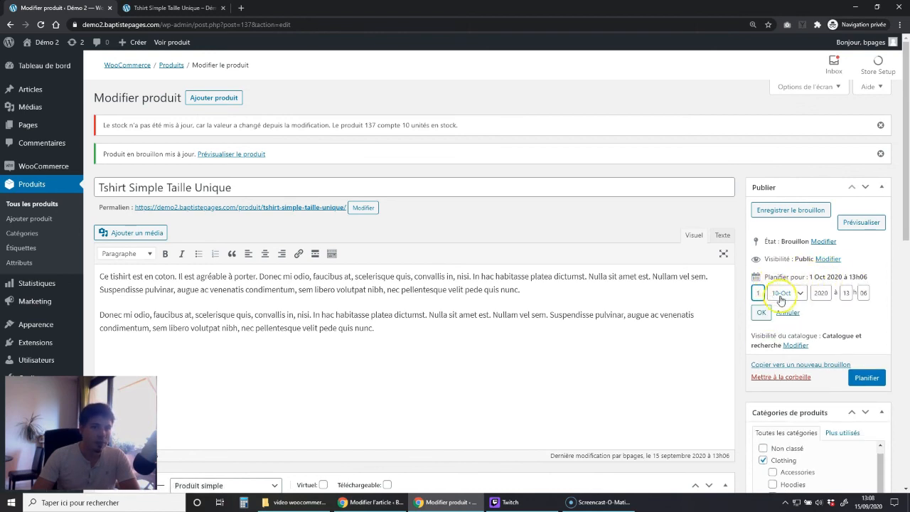
pyautogui.click(788, 313)
pyautogui.click(837, 277)
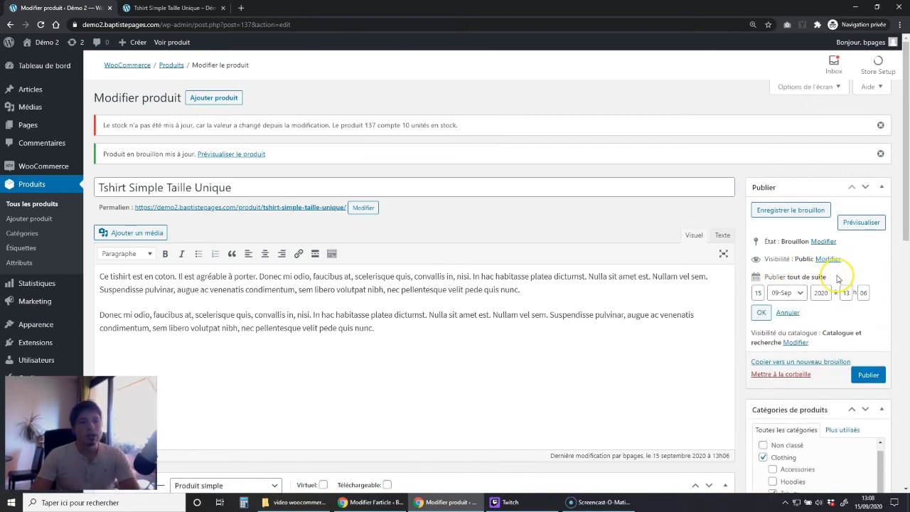
pyautogui.click(787, 313)
# Examine the product listing on the store's Boutique page to illustrate the catalogue, and return to editing the product.
pyautogui.moveTo(782, 276); pyautogui.dragTo(818, 277)
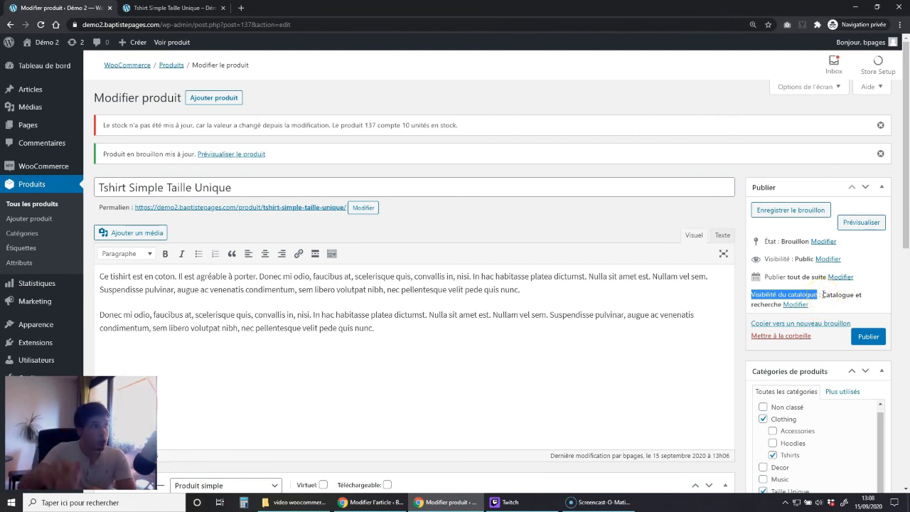
pyautogui.click(156, 8)
pyautogui.click(240, 142)
pyautogui.scroll(-1, 212, 226)
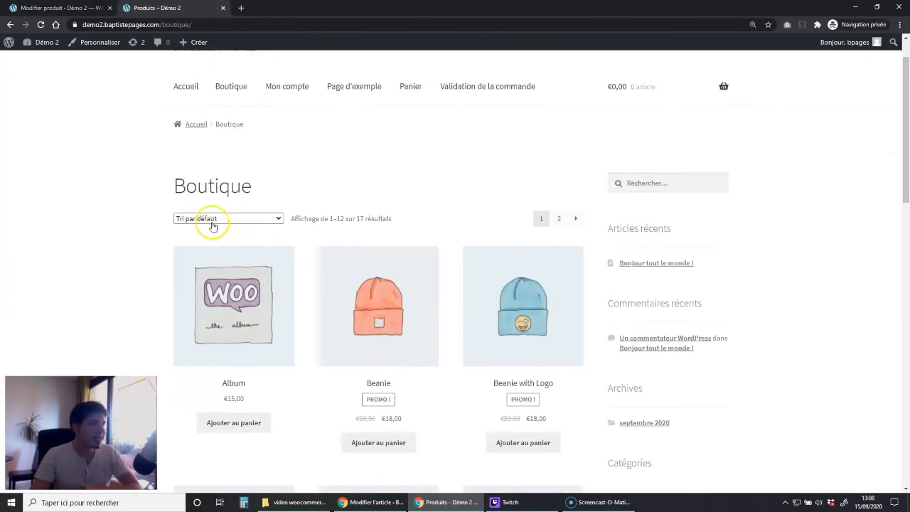
pyautogui.scroll(-3, 386, 324)
pyautogui.scroll(2, 238, 259)
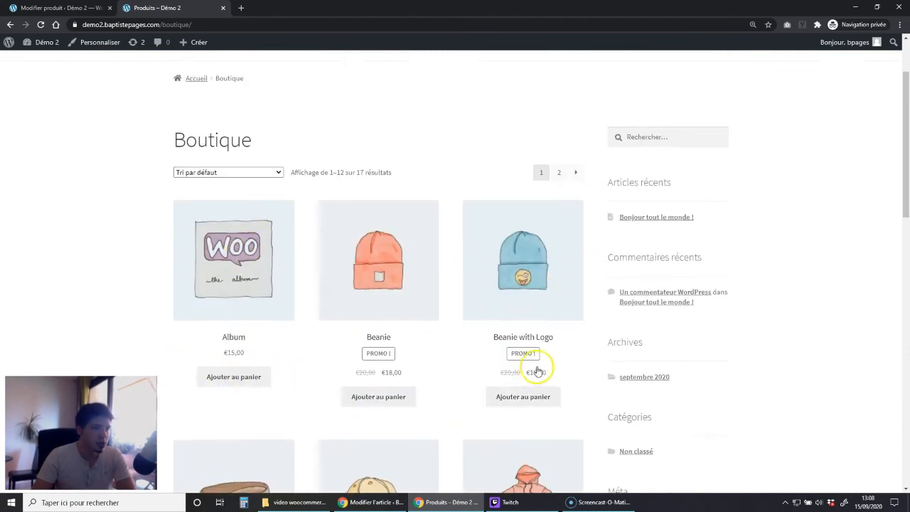
pyautogui.scroll(-2, 465, 343)
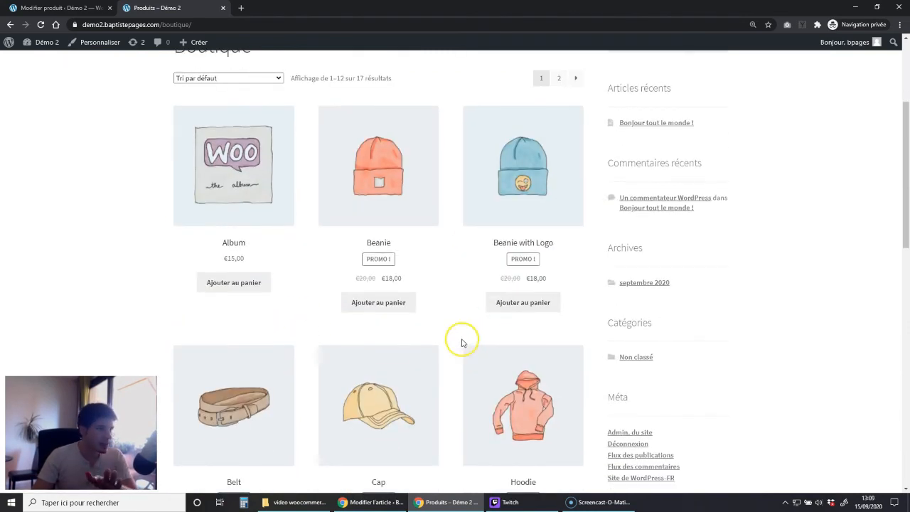
pyautogui.scroll(4, 462, 343)
pyautogui.click(103, 8)
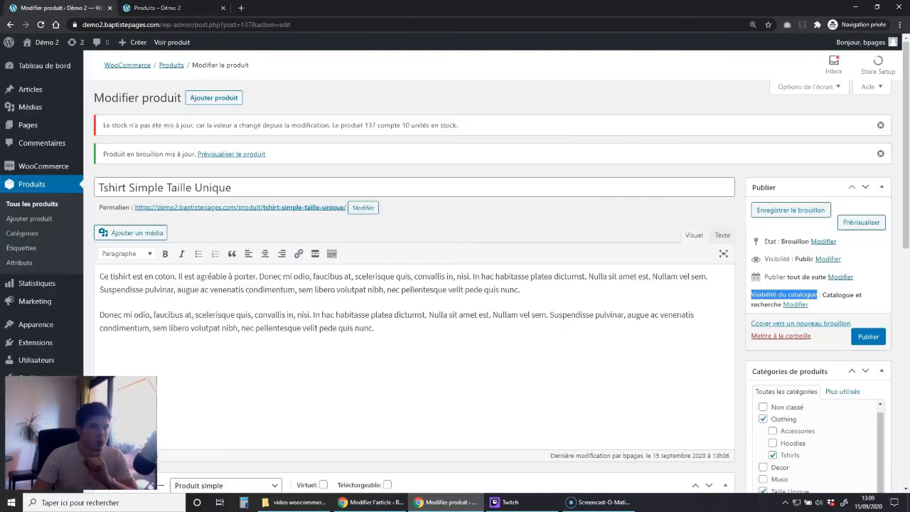
# Review the catalogue visibility options, try Résultats de recherche uniquement and Caché, and reselect Catalogue et recherche.
pyautogui.tripleClick(782, 302)
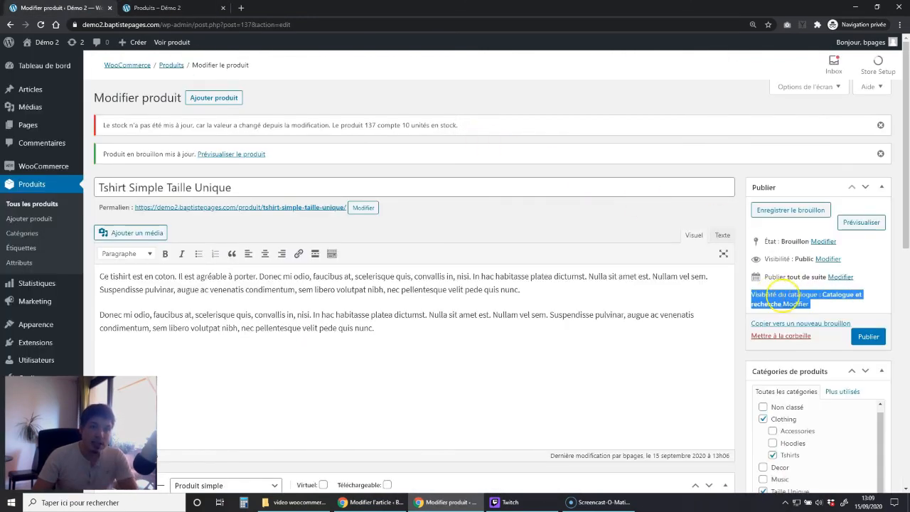
pyautogui.click(808, 302)
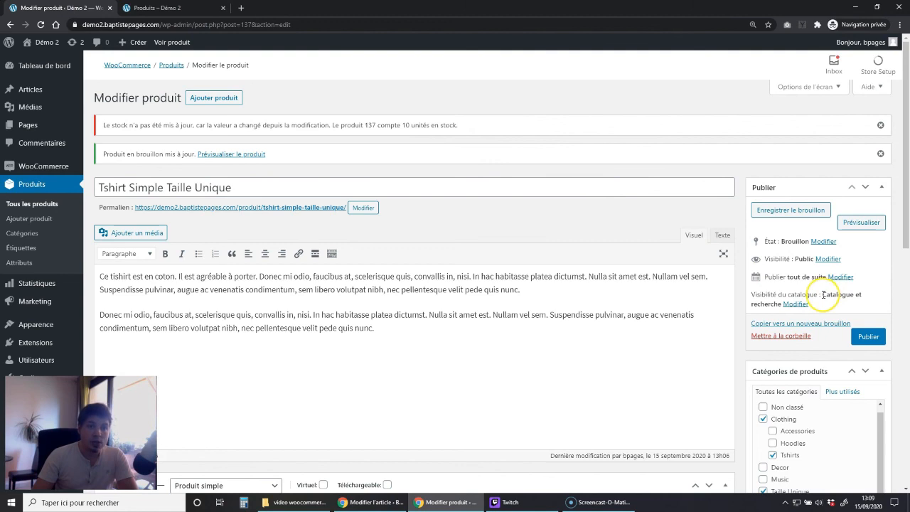
pyautogui.moveTo(826, 295); pyautogui.dragTo(782, 304)
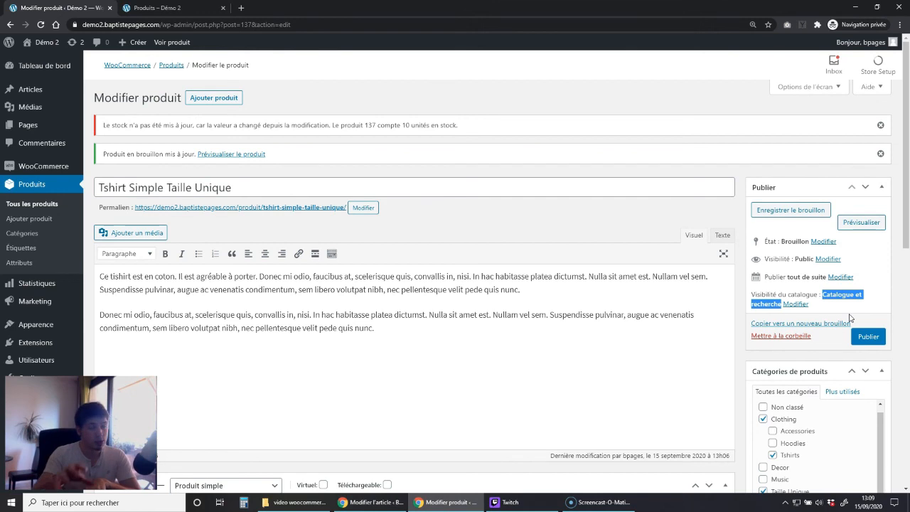
pyautogui.click(796, 303)
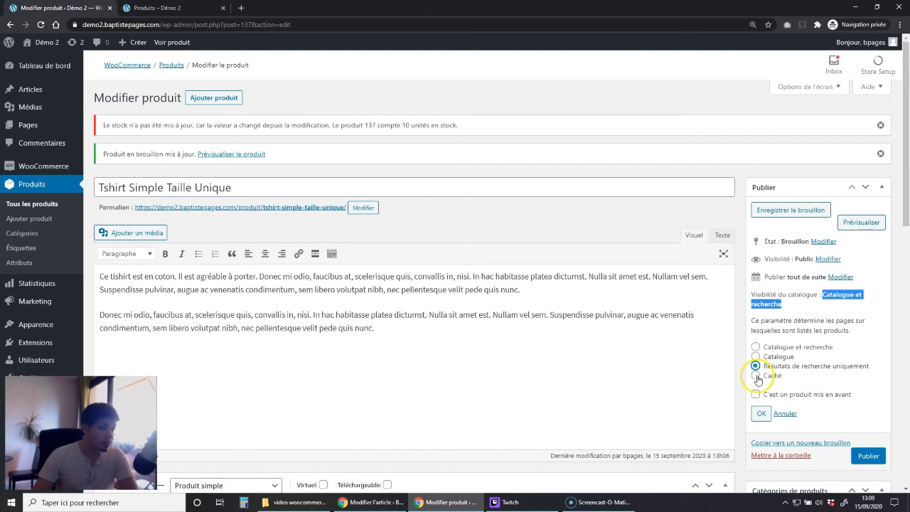
pyautogui.click(755, 377)
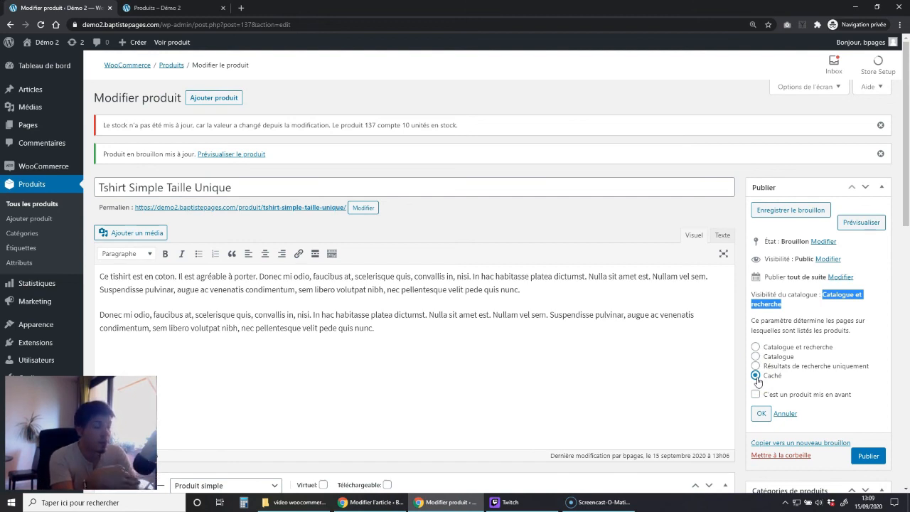
pyautogui.click(756, 347)
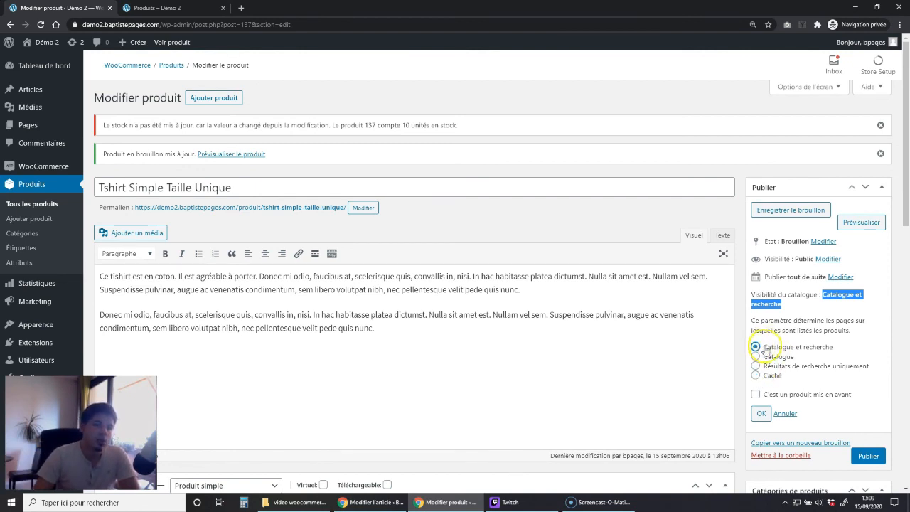
# Try marking the product as featured (mis en avant) and remove that setting again.
pyautogui.click(755, 394)
pyautogui.click(760, 413)
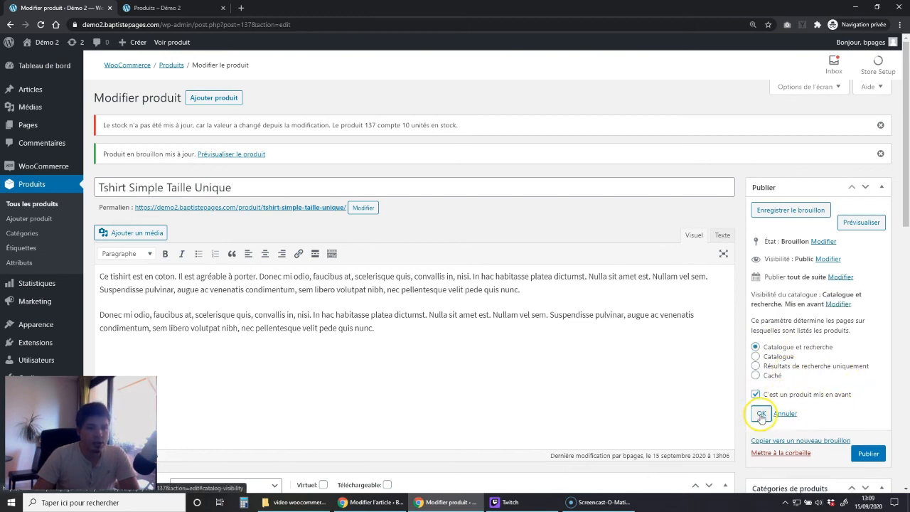
pyautogui.click(837, 303)
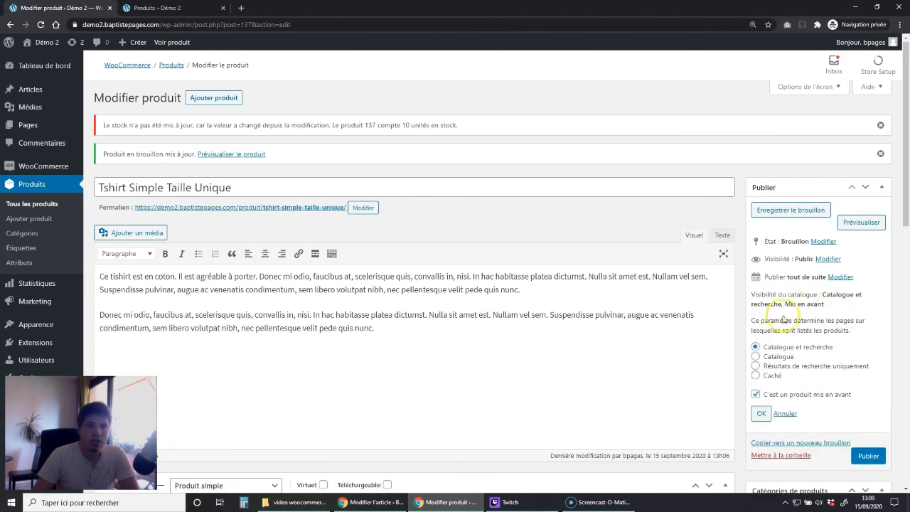
pyautogui.click(755, 394)
pyautogui.click(761, 413)
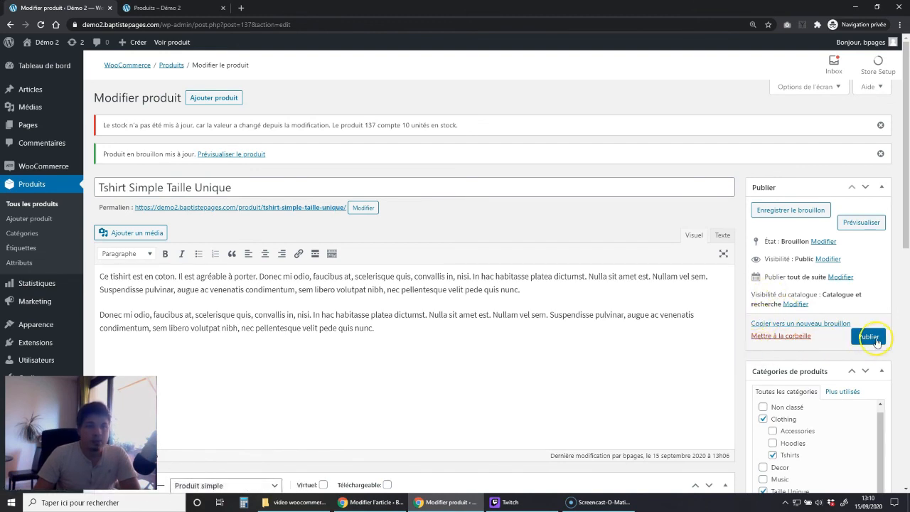
# Publish the product and view its public page to check the title, price and product details.
pyautogui.click(875, 338)
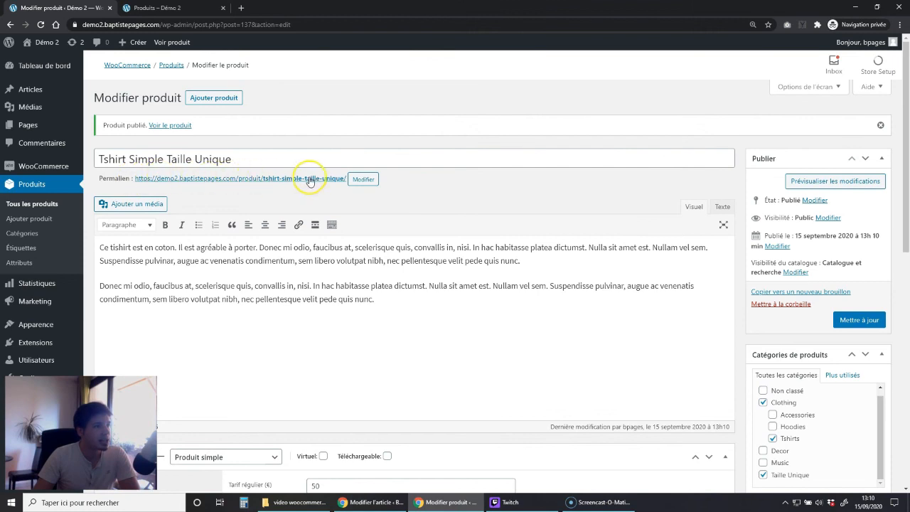
pyautogui.moveTo(93, 123); pyautogui.dragTo(213, 124)
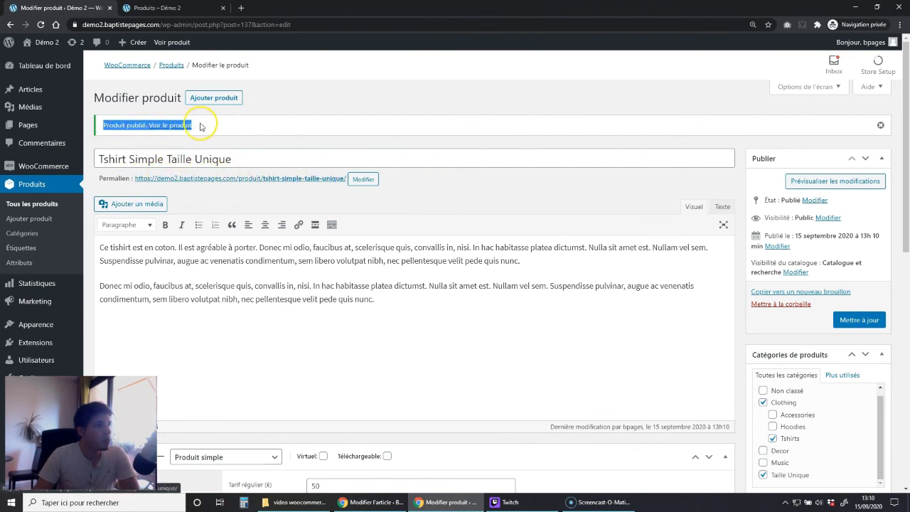
pyautogui.click(187, 131)
pyautogui.click(164, 130)
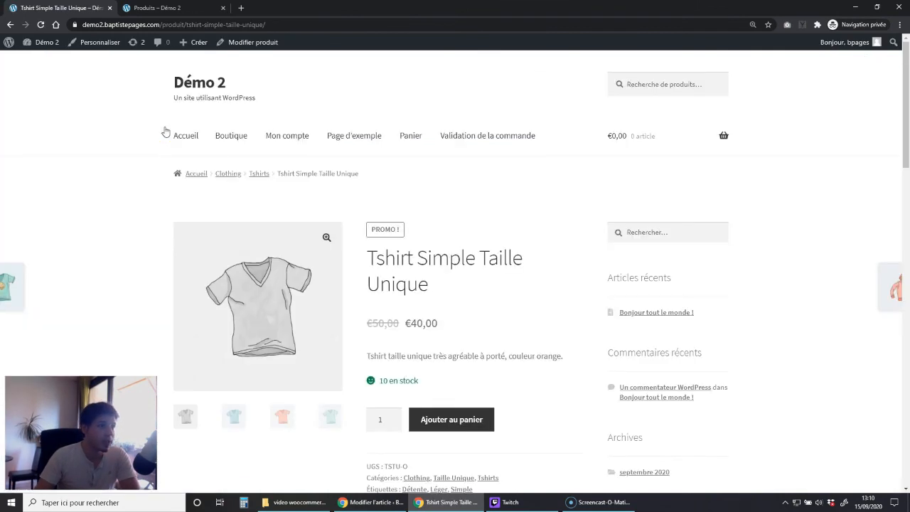
pyautogui.moveTo(363, 250); pyautogui.dragTo(480, 290)
pyautogui.scroll(-2, 480, 290)
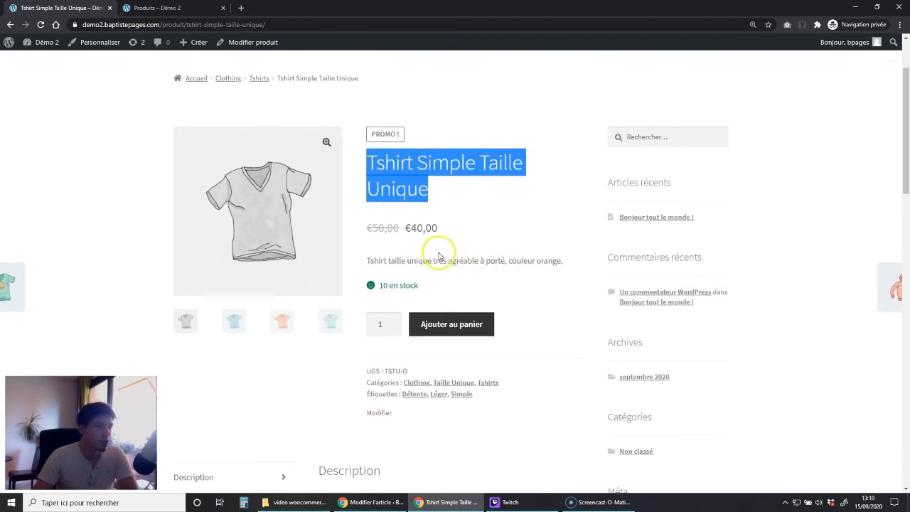
pyautogui.scroll(2, 498, 250)
# Browse the Boutique catalogue through to page 2 and look for Tshirt Simple Taille Unique.
pyautogui.click(234, 138)
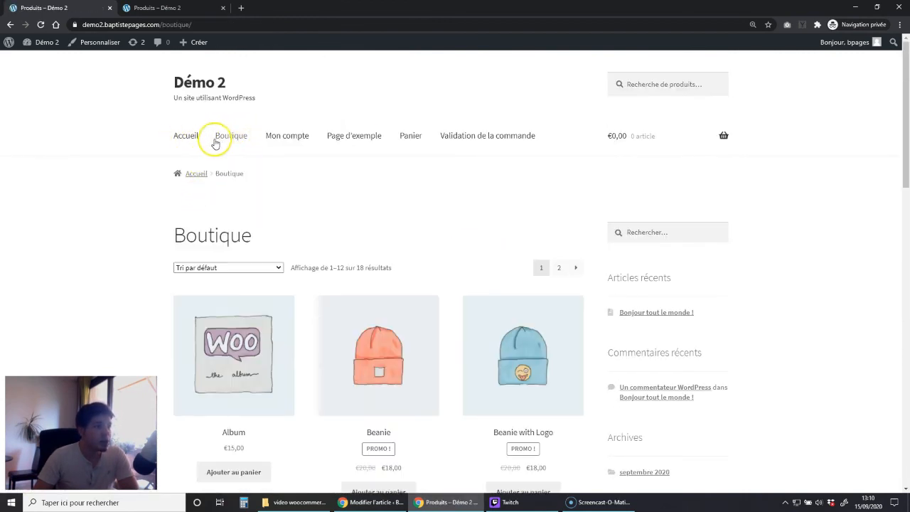
pyautogui.scroll(-5, 156, 190)
pyautogui.scroll(-8, 148, 194)
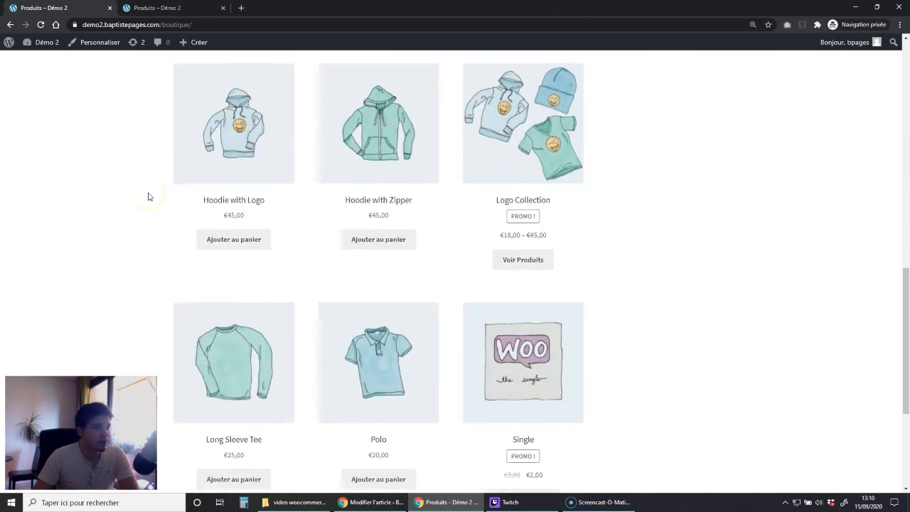
pyautogui.click(558, 326)
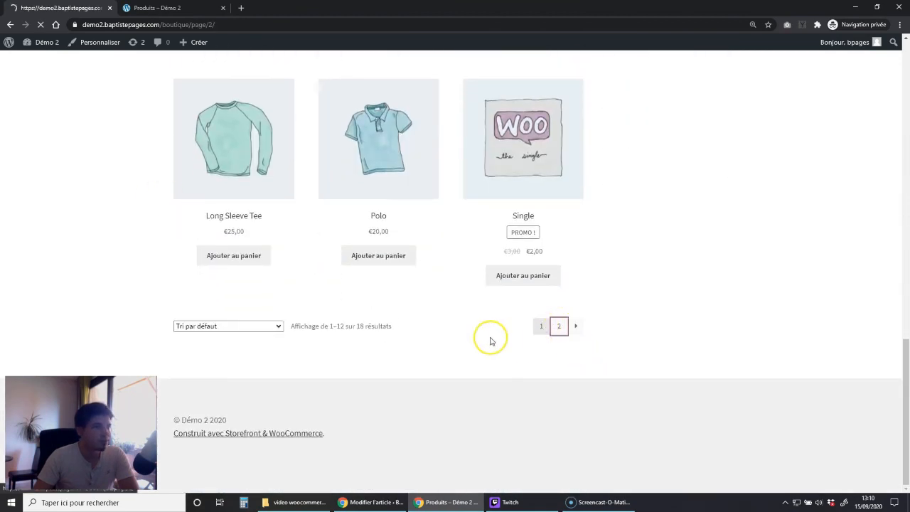
pyautogui.scroll(-1, 443, 259)
pyautogui.scroll(-4, 443, 260)
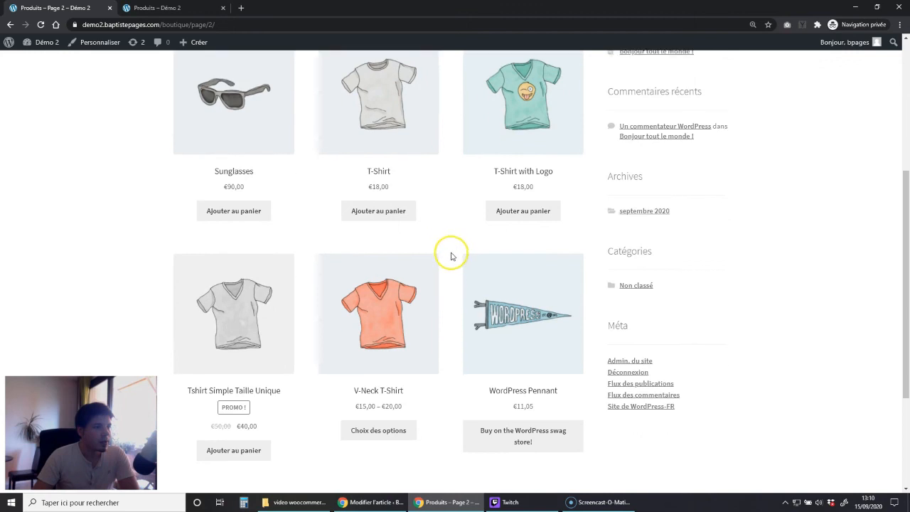